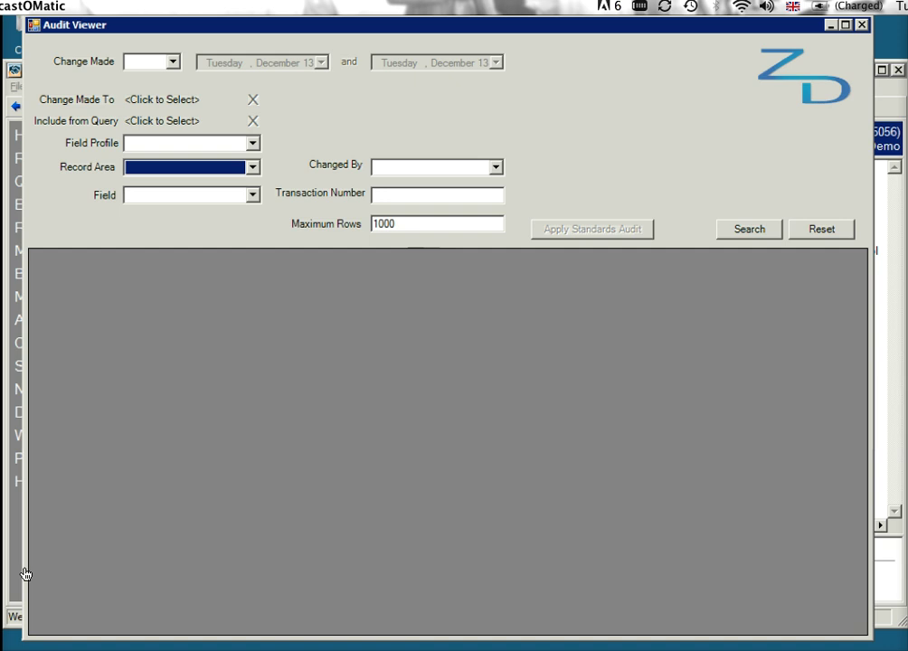
Open the audit standards setup and view the available fields under the Action area
left_click(784, 90)
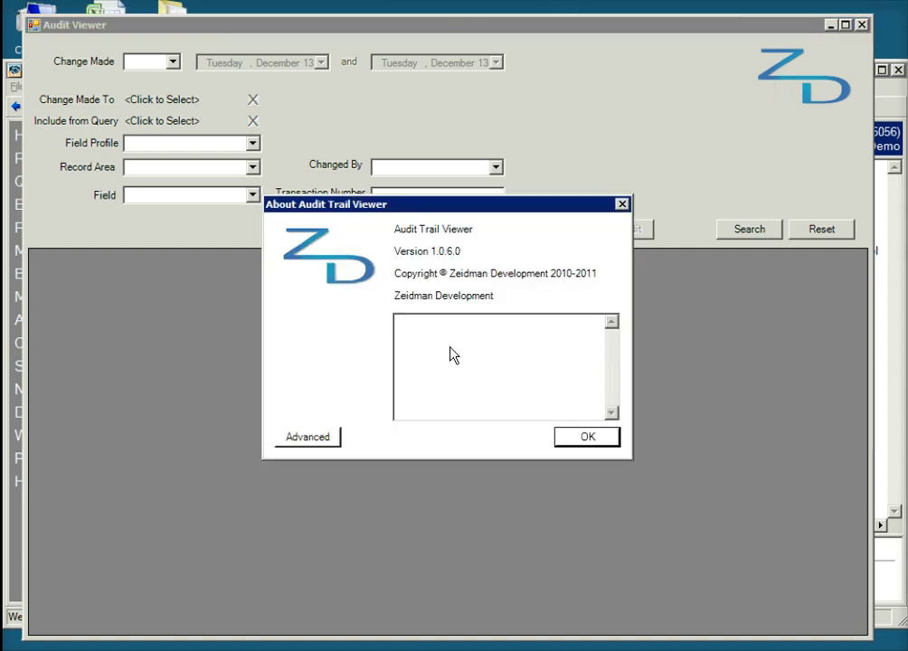
left_click(330, 442)
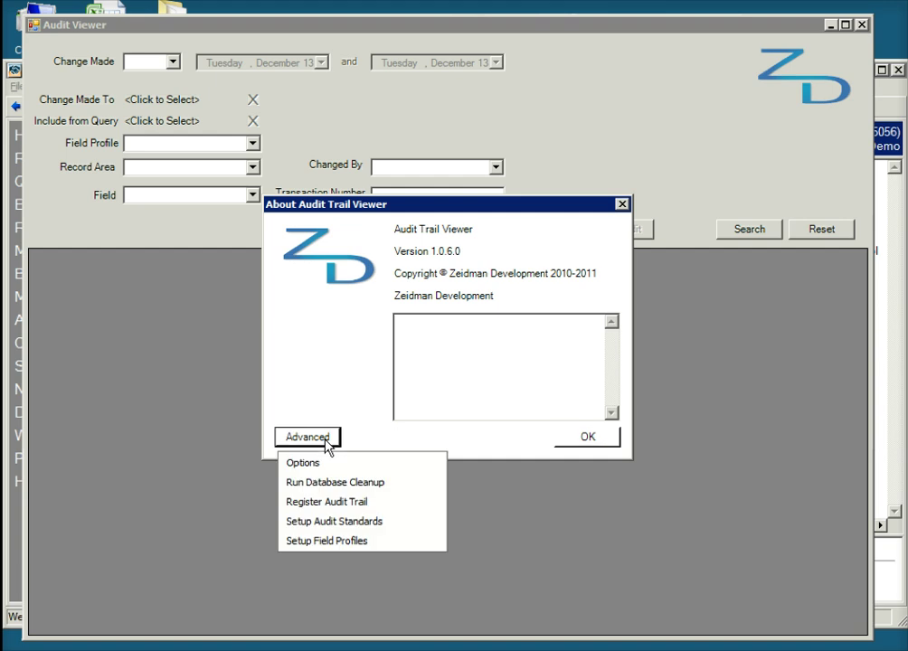
left_click(327, 530)
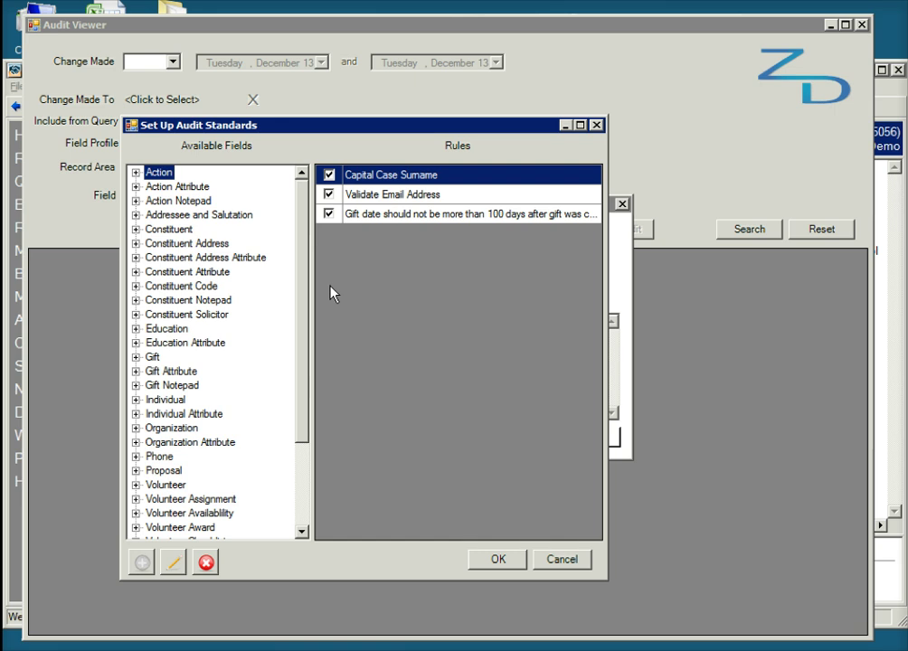
left_click(135, 172)
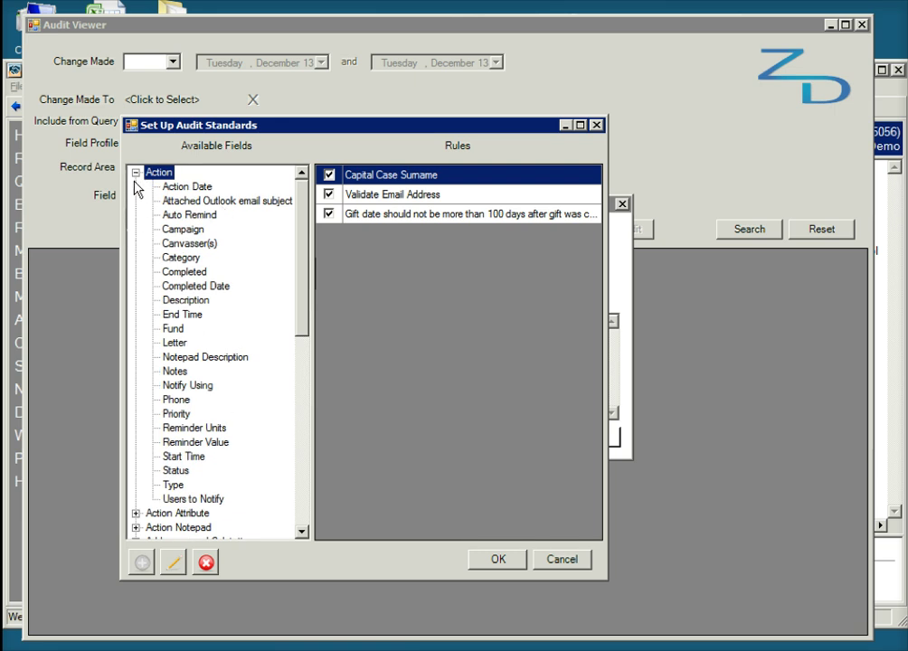
left_click(136, 172)
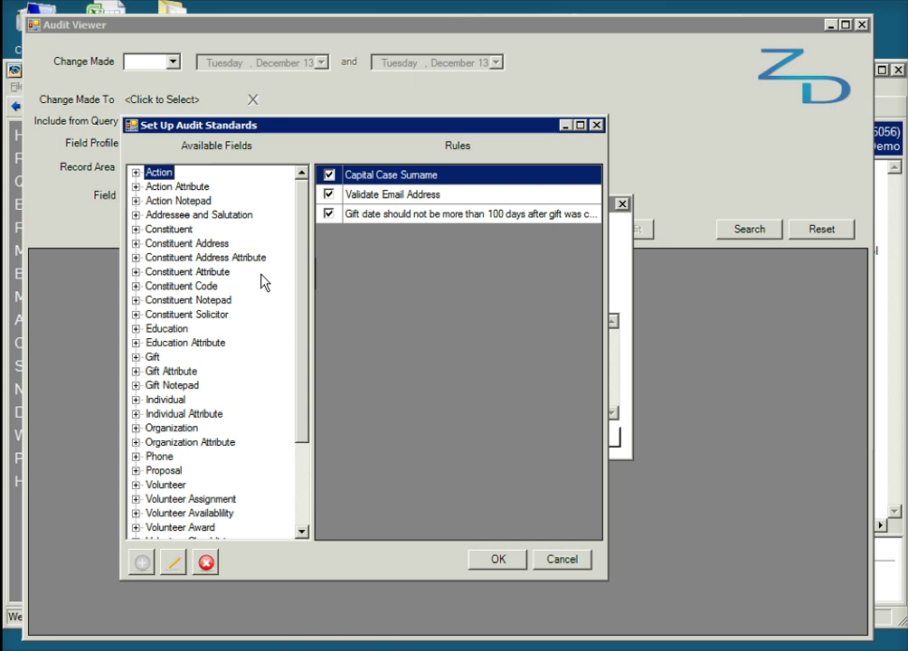
Set the error background colour of the Capital Case Surname rule to bright pink and save the rule
double_click(414, 182)
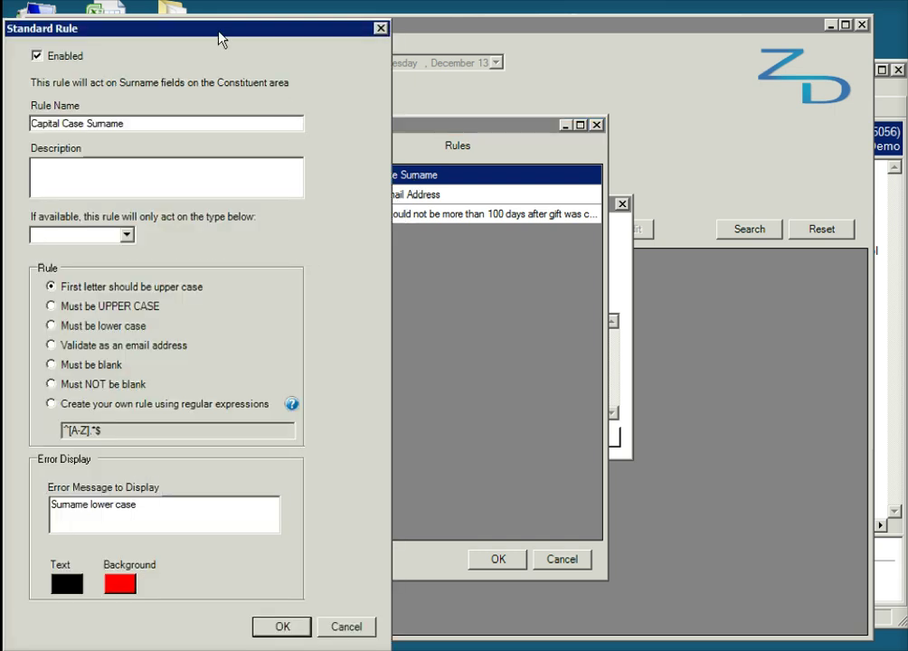
left_click_drag(220, 38, 457, 26)
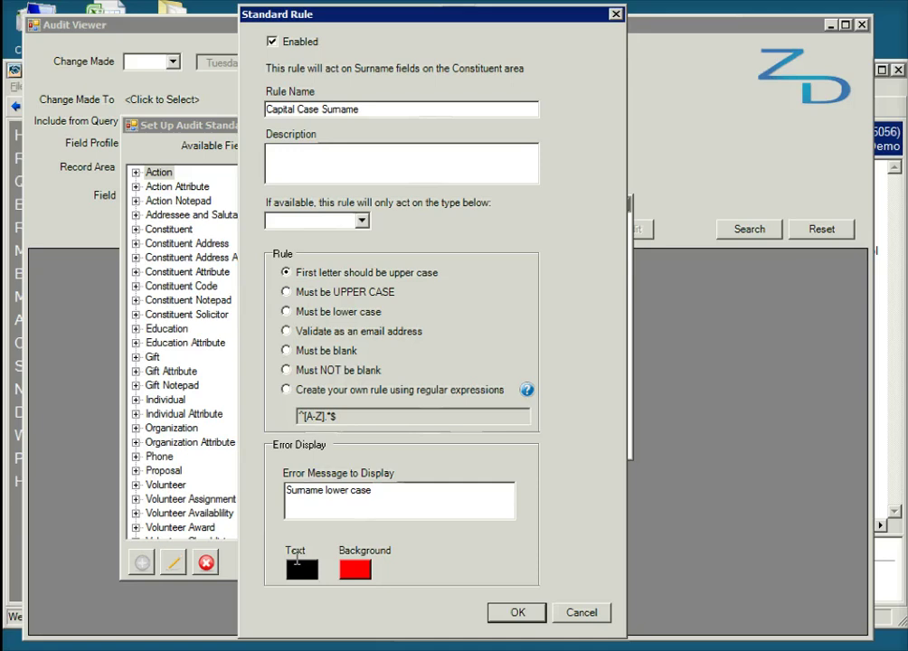
left_click(355, 570)
left_click(533, 208)
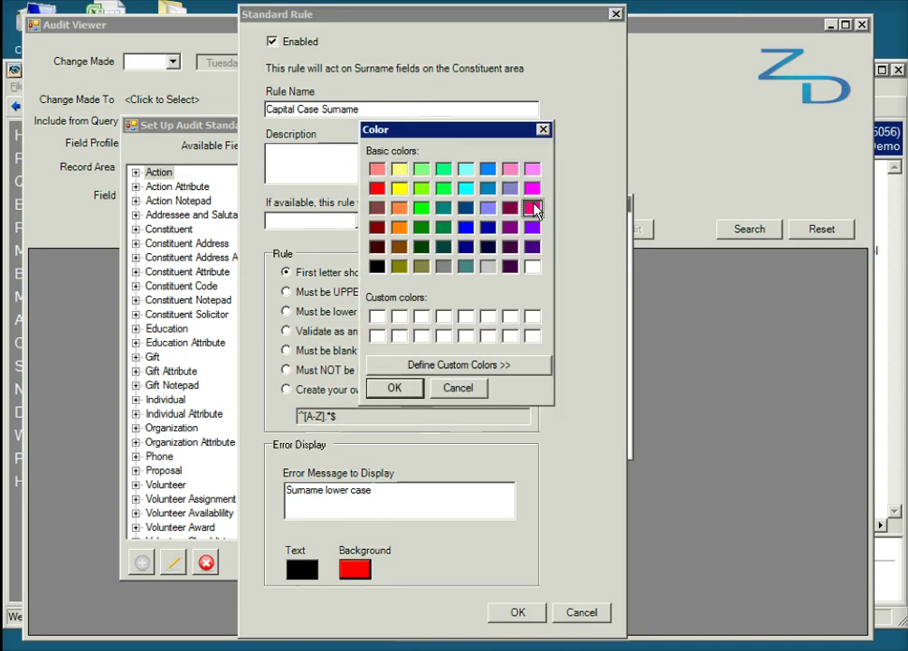
left_click(406, 391)
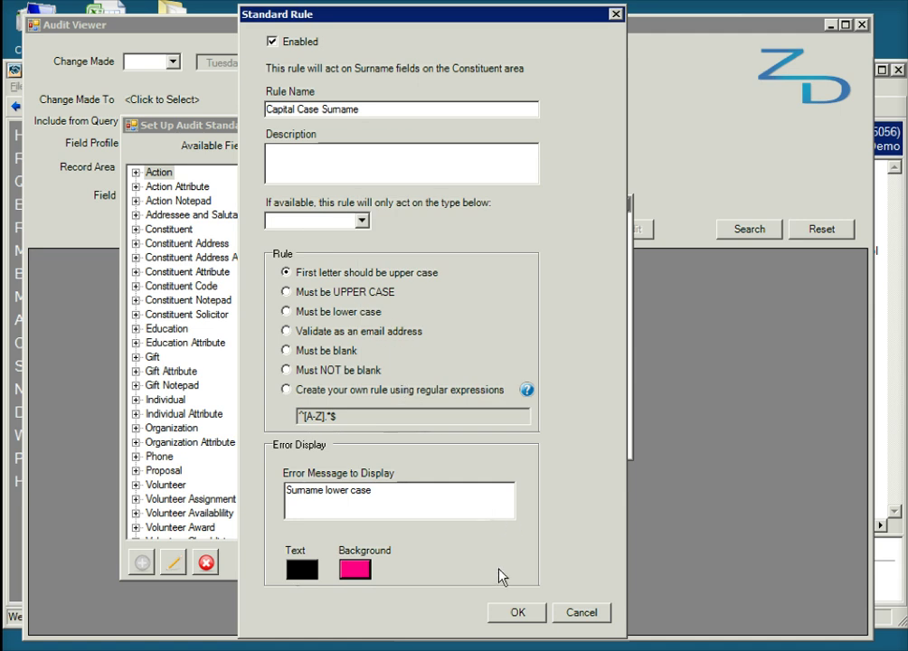
left_click(516, 611)
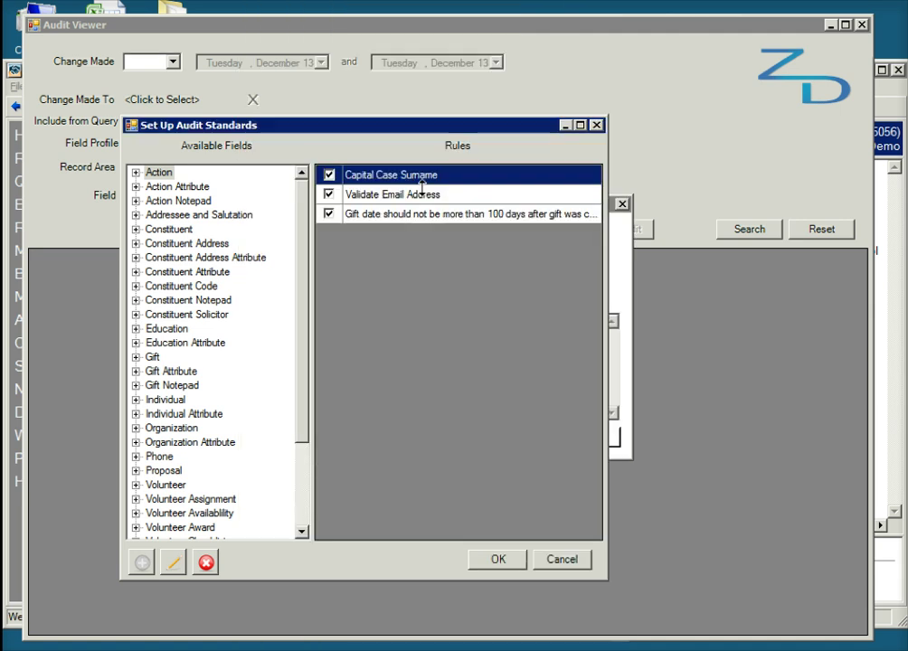
Review the Validate Email Address rule, including the types it can be restricted to
double_click(418, 194)
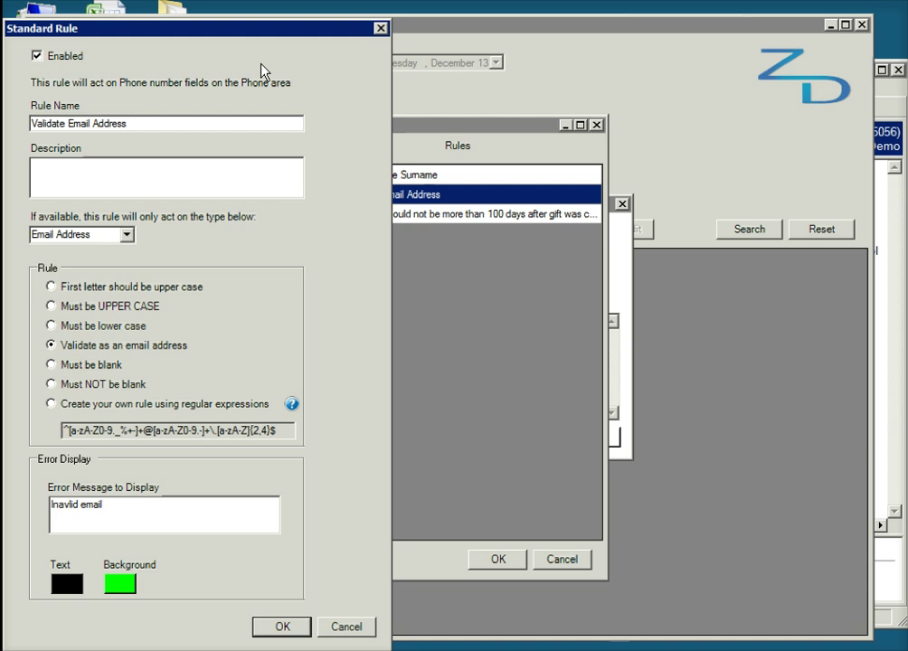
left_click_drag(250, 37, 494, 25)
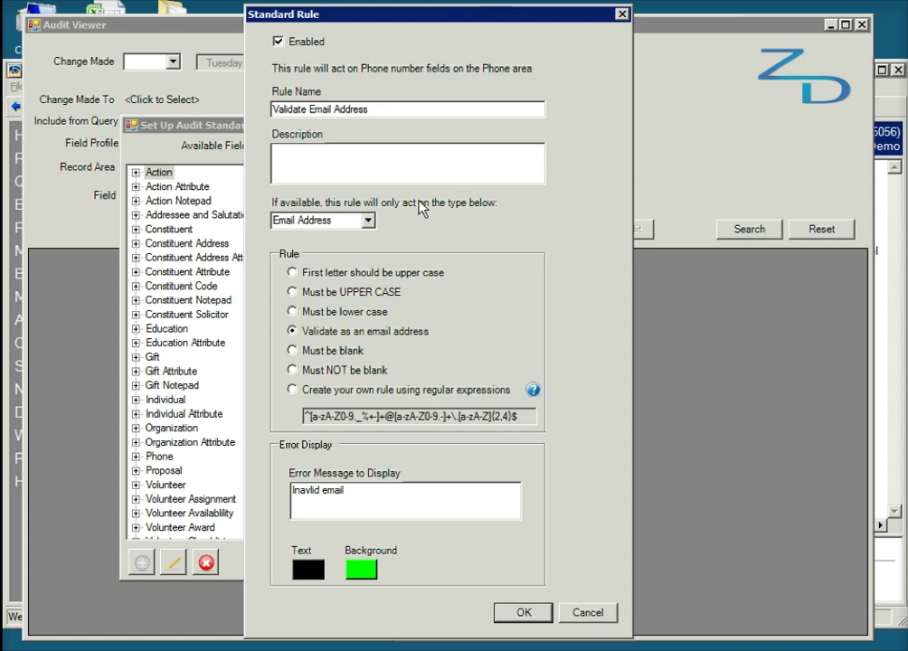
left_click(369, 222)
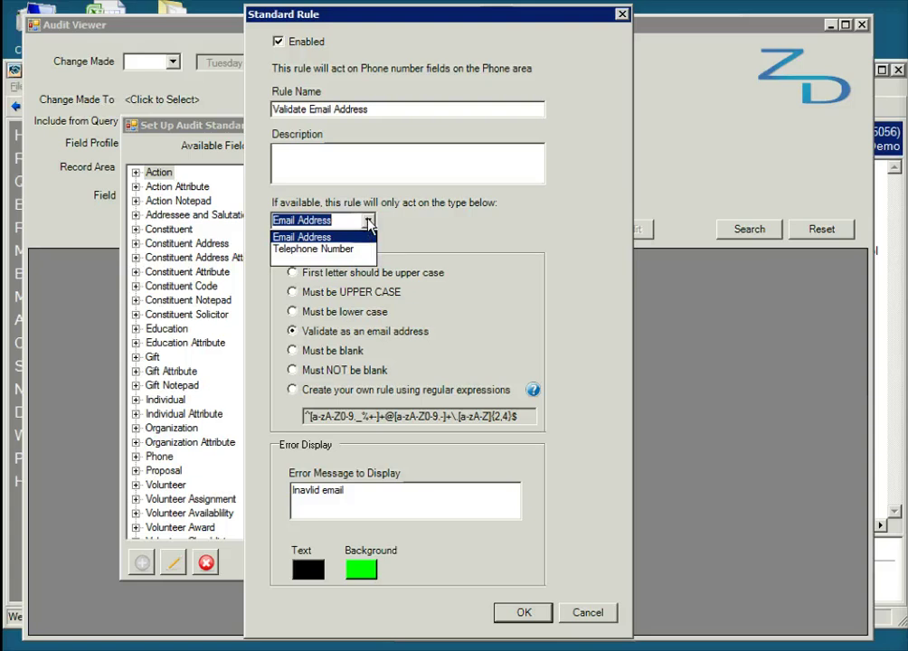
left_click(369, 221)
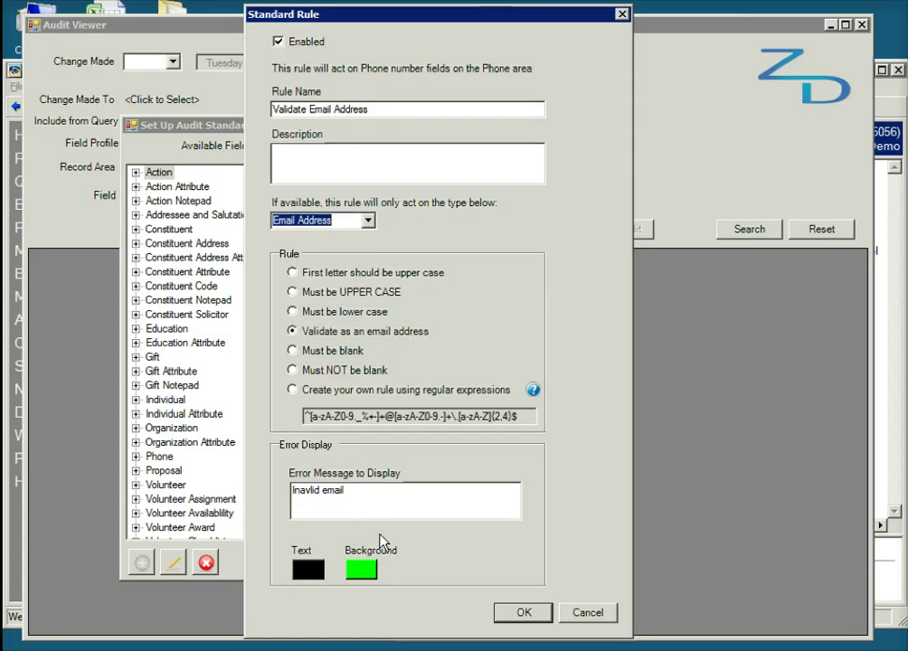
left_click(540, 615)
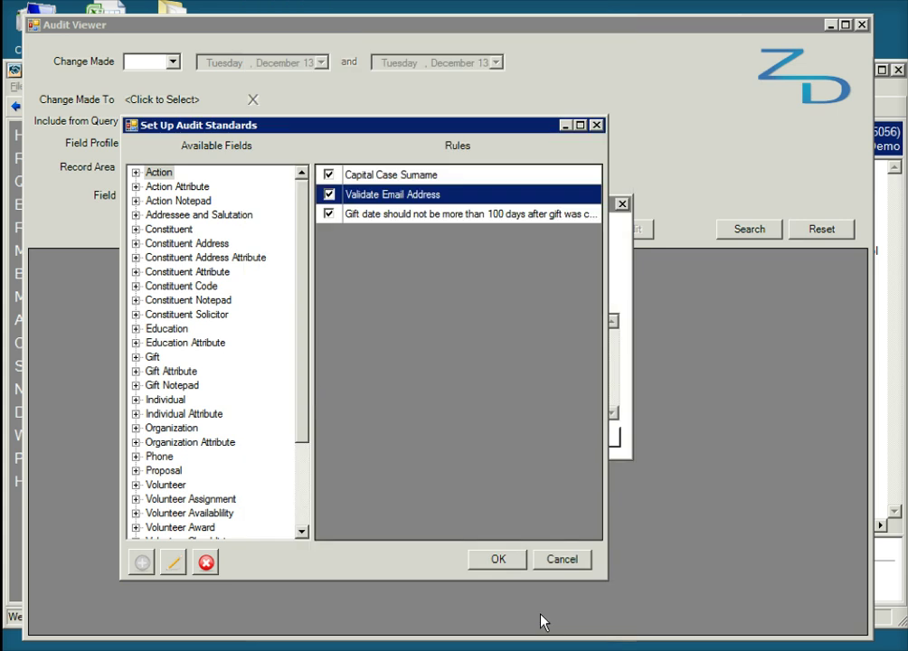
Review the date comparison and plus/minus options of the 100-day gift date rule, then save the audit standards and return to the viewer
left_click(474, 216)
double_click(474, 215)
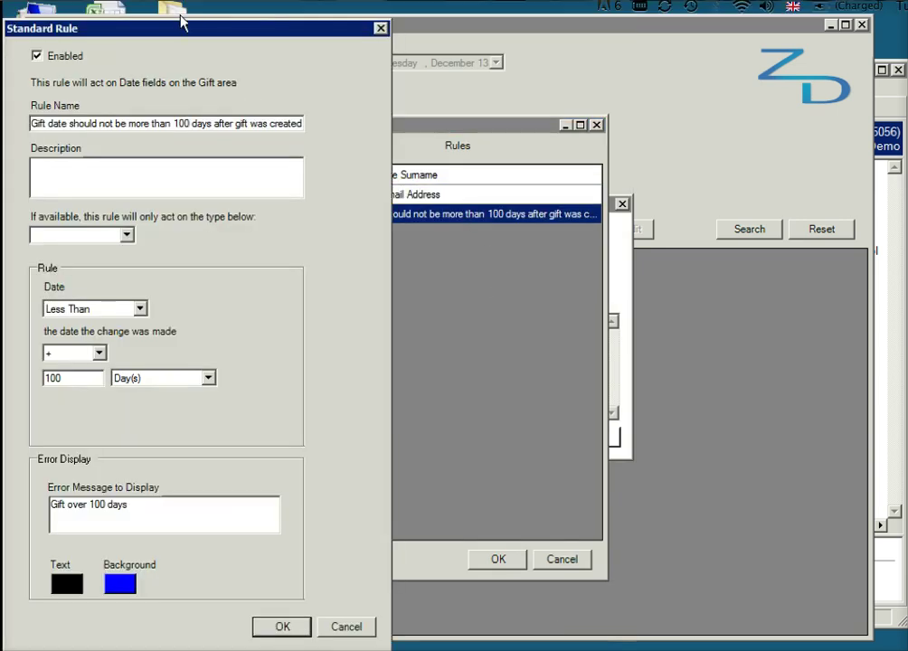
left_click_drag(181, 33, 465, 19)
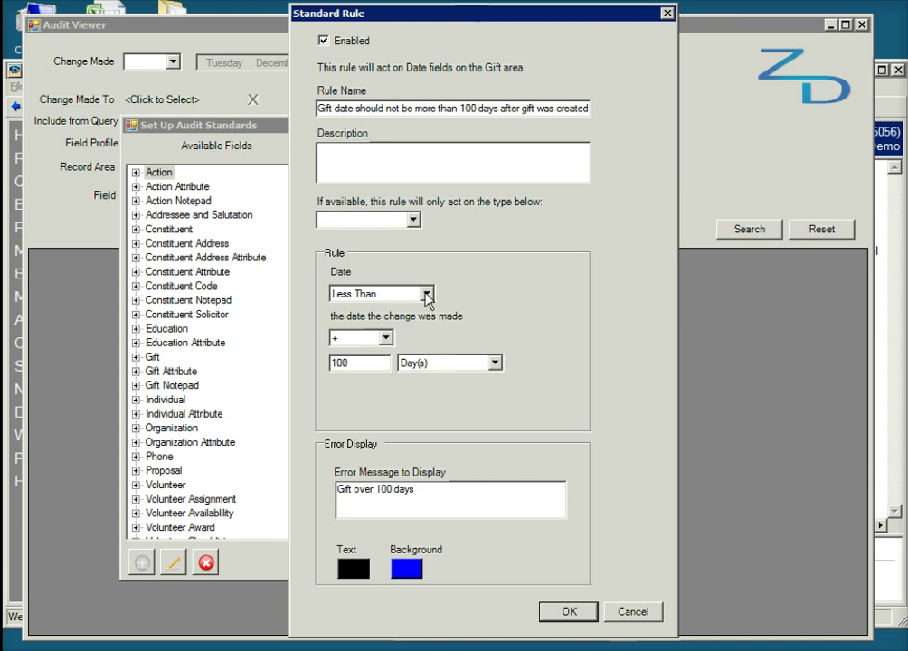
left_click(426, 295)
left_click(426, 295)
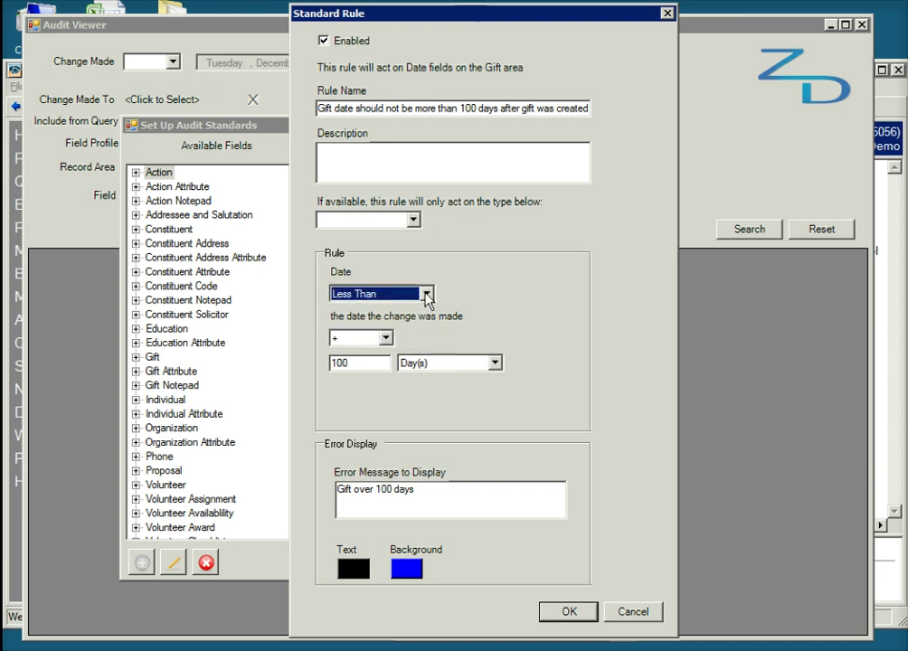
left_click(387, 339)
left_click(387, 338)
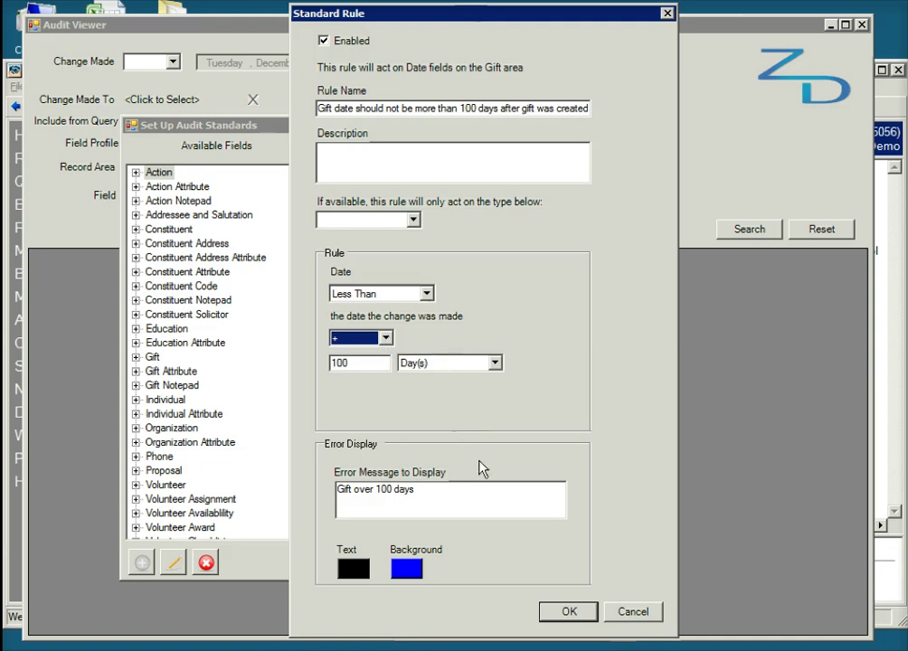
left_click(569, 613)
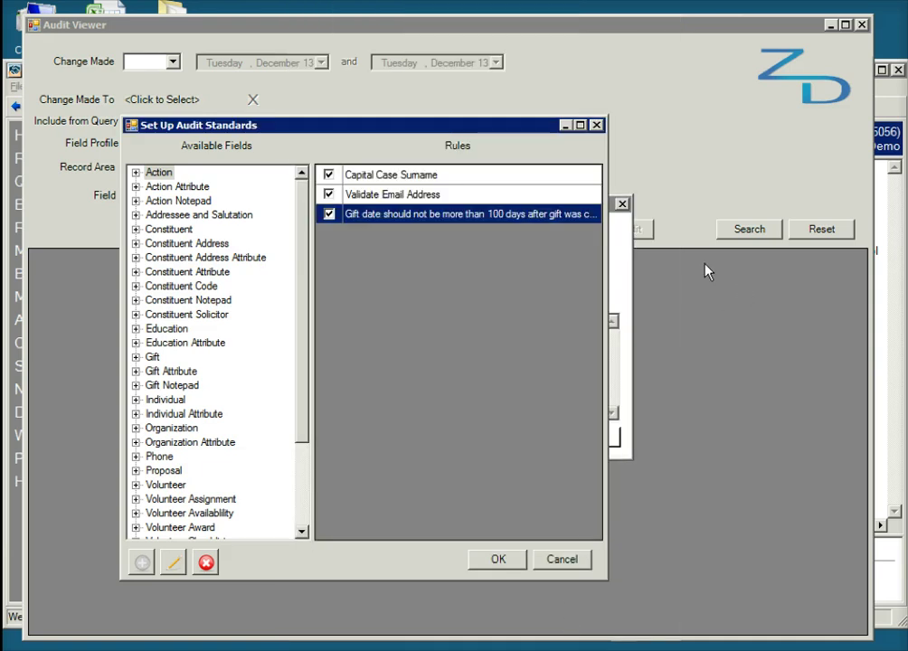
left_click(494, 561)
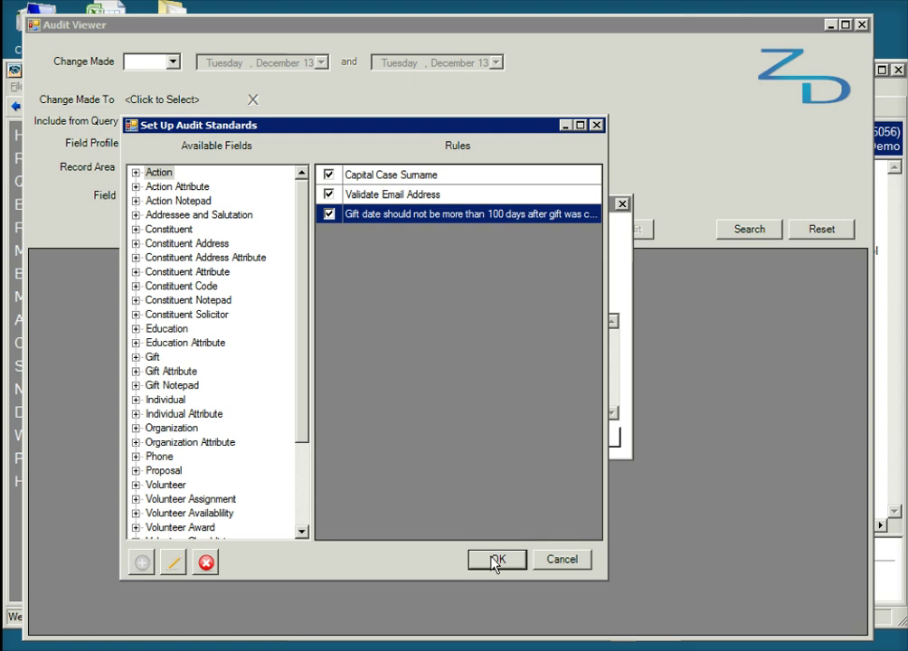
left_click(590, 433)
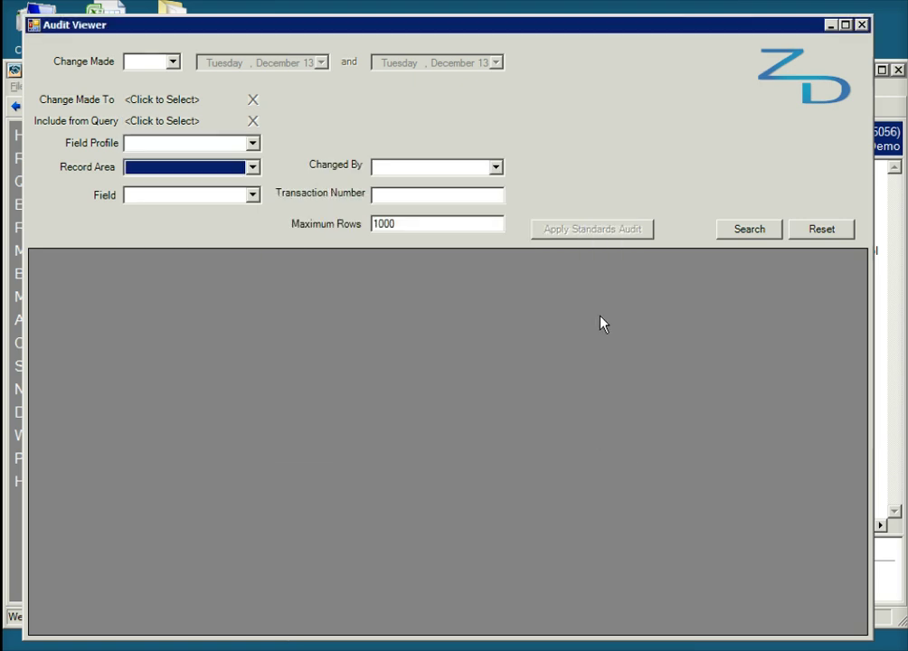
Search for changes made on Tuesday, December 13 and apply the standards audit to the results
left_click(172, 61)
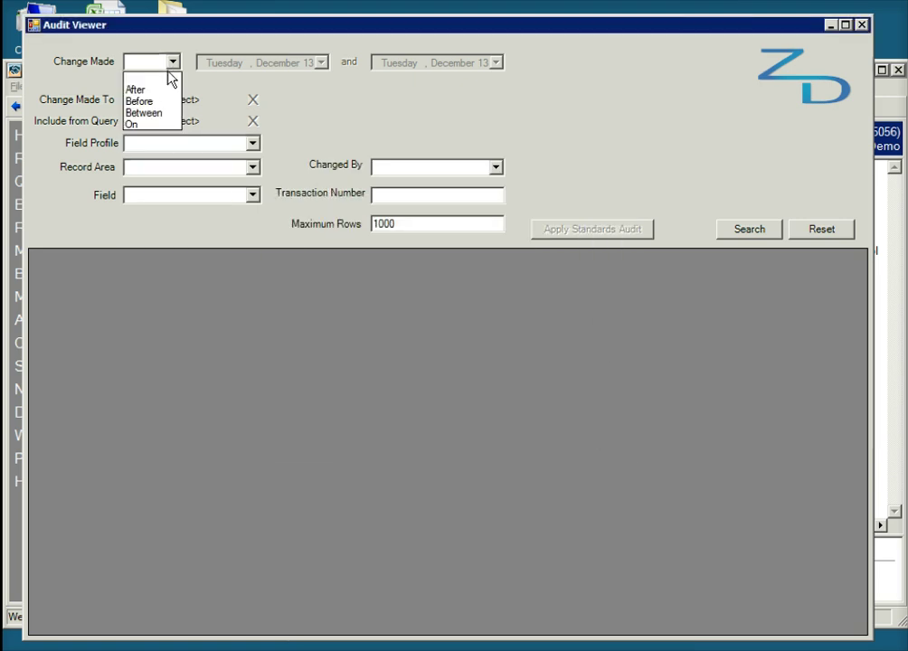
left_click(150, 125)
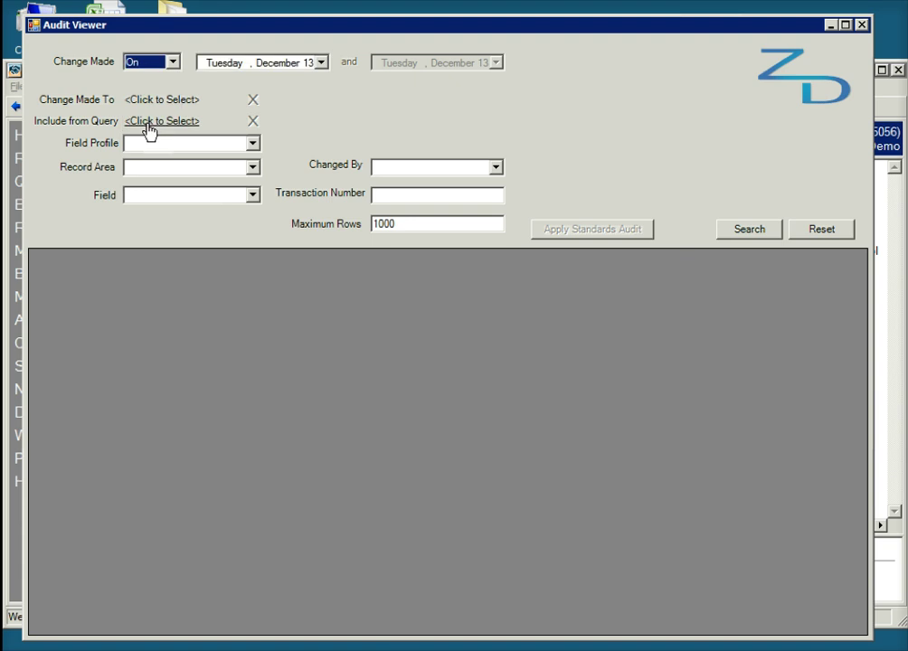
left_click(753, 233)
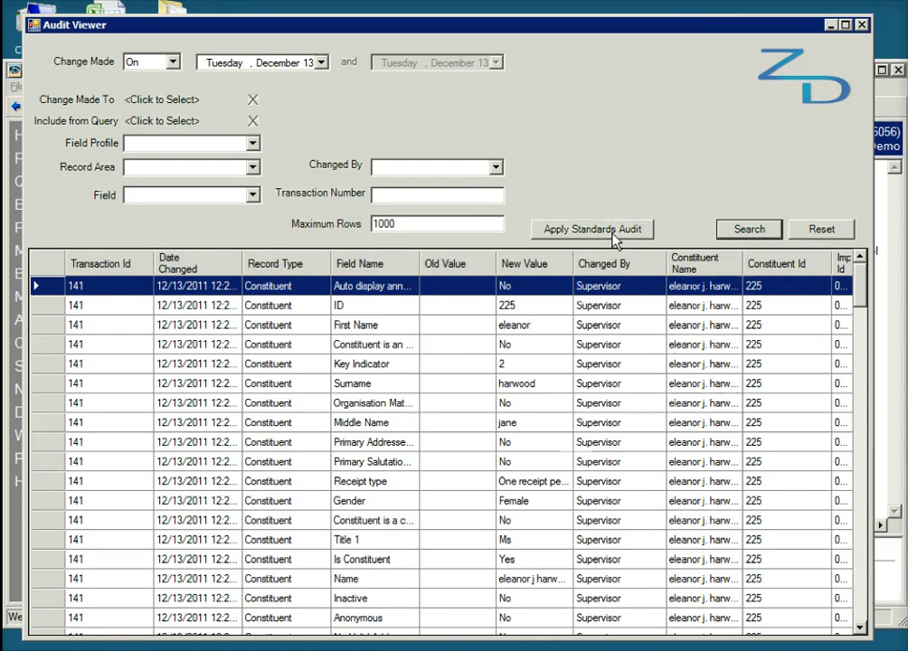
left_click(573, 233)
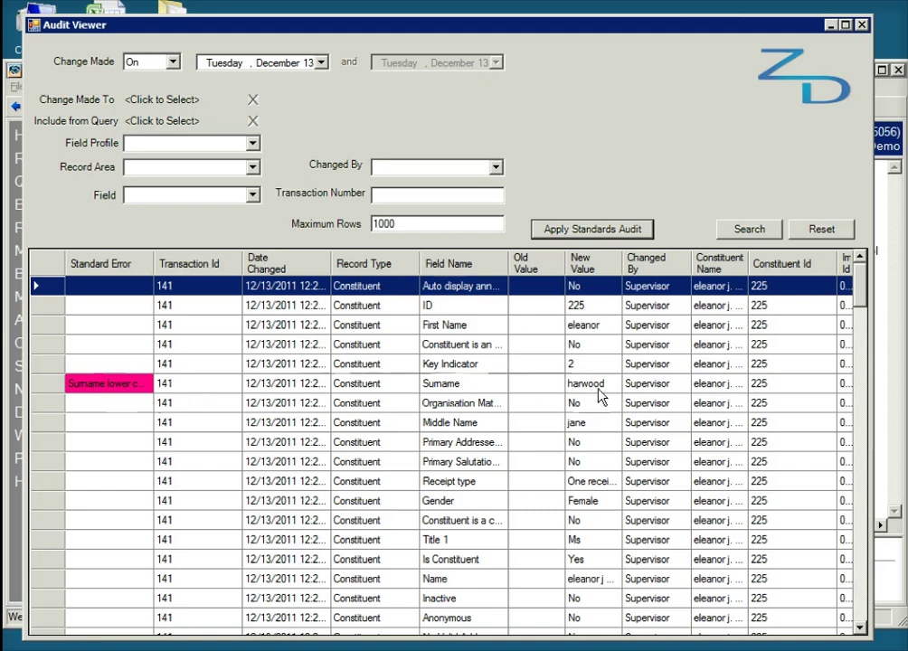
Examine the result rows flagged for the lower-case surname and the invalid email, and view the actions available for them
right_click(599, 395)
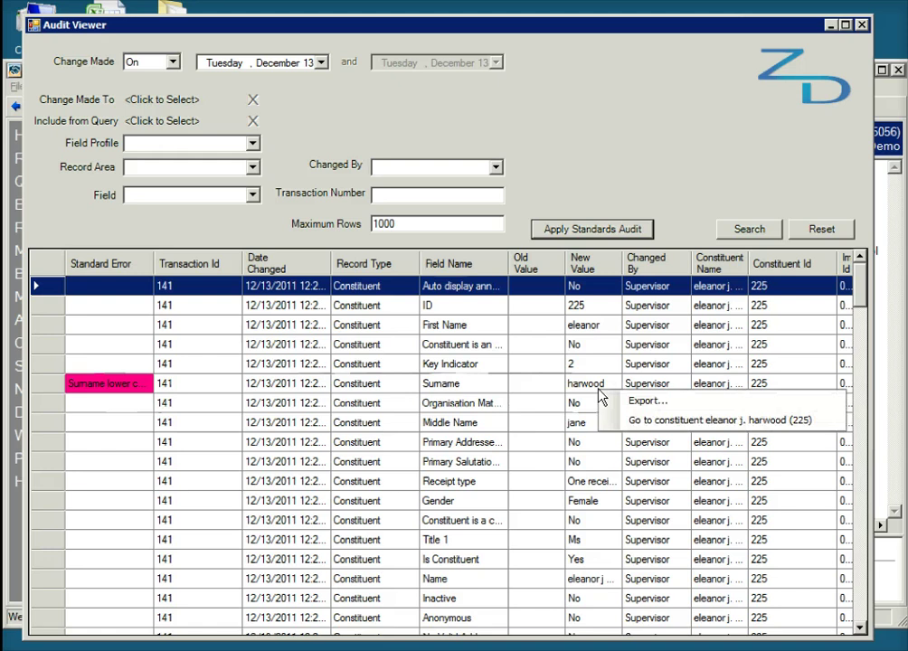
left_click(554, 425)
scroll(555, 425, "down", 15)
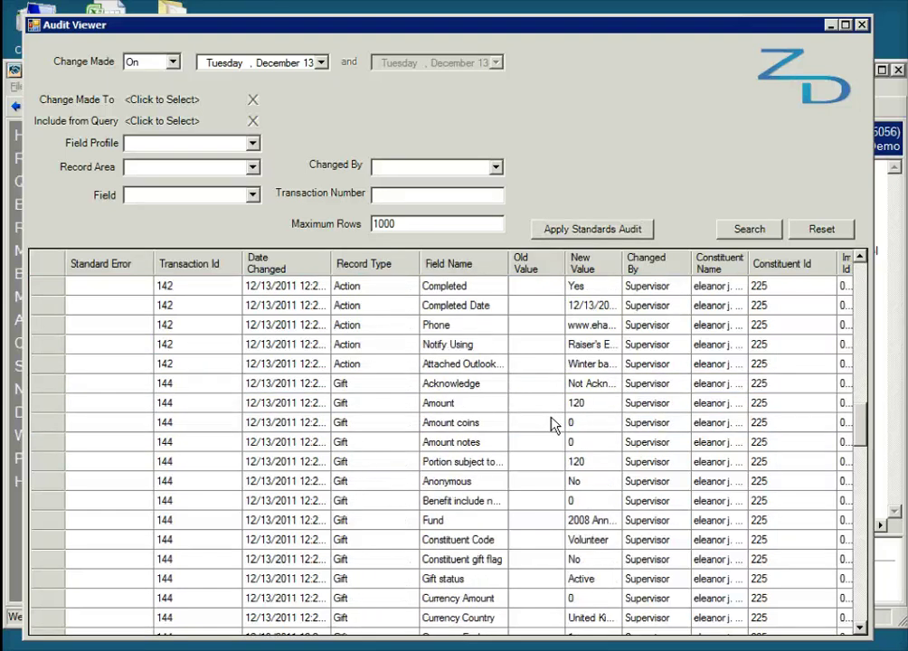
scroll(554, 426, "up", 1)
scroll(551, 423, "up", 8)
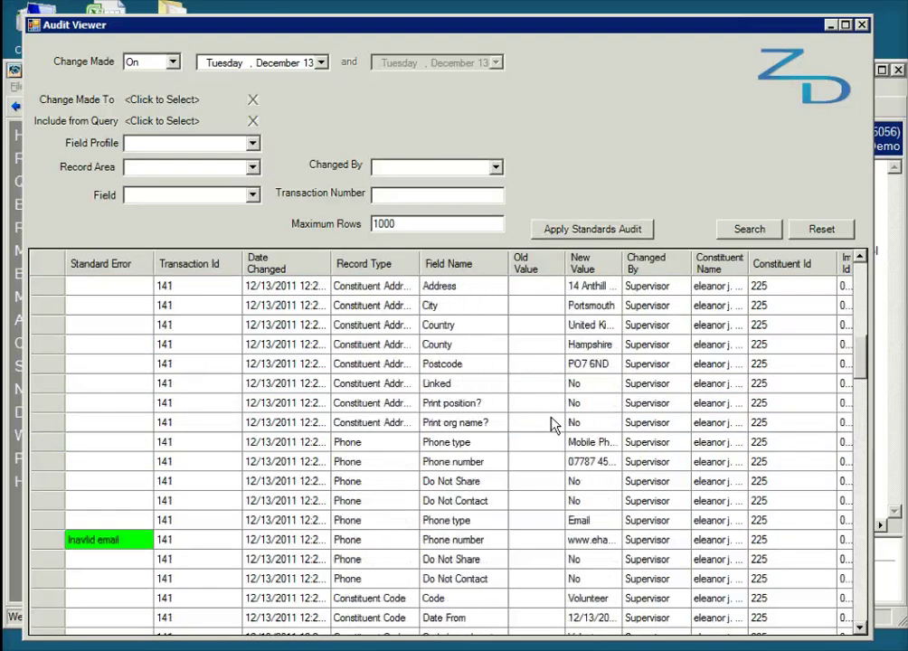
left_click(593, 547)
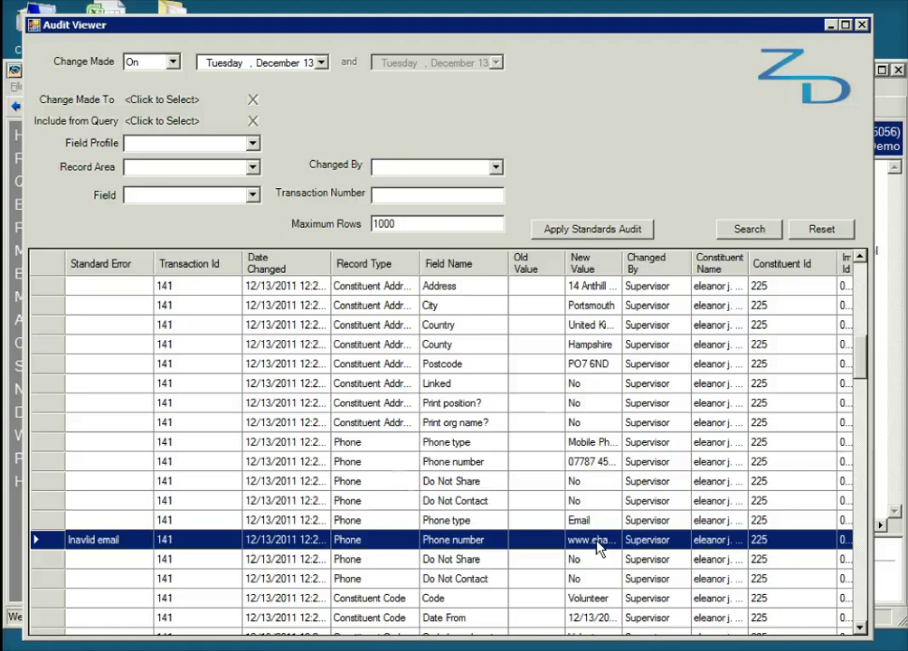
right_click(605, 543)
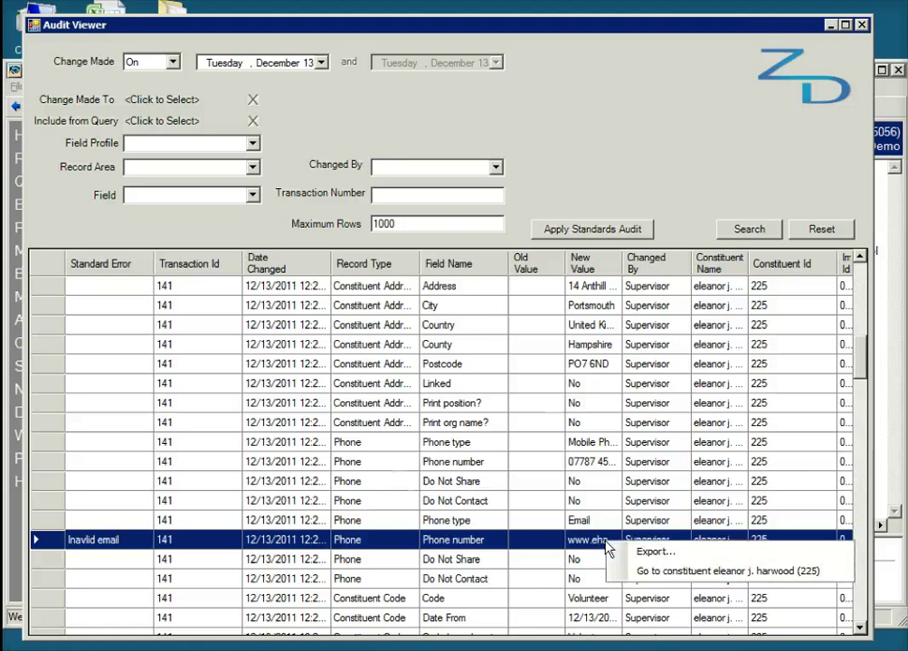
Find the gift Date row flagged as over 100 days, view its available actions and select the row
left_click(864, 375)
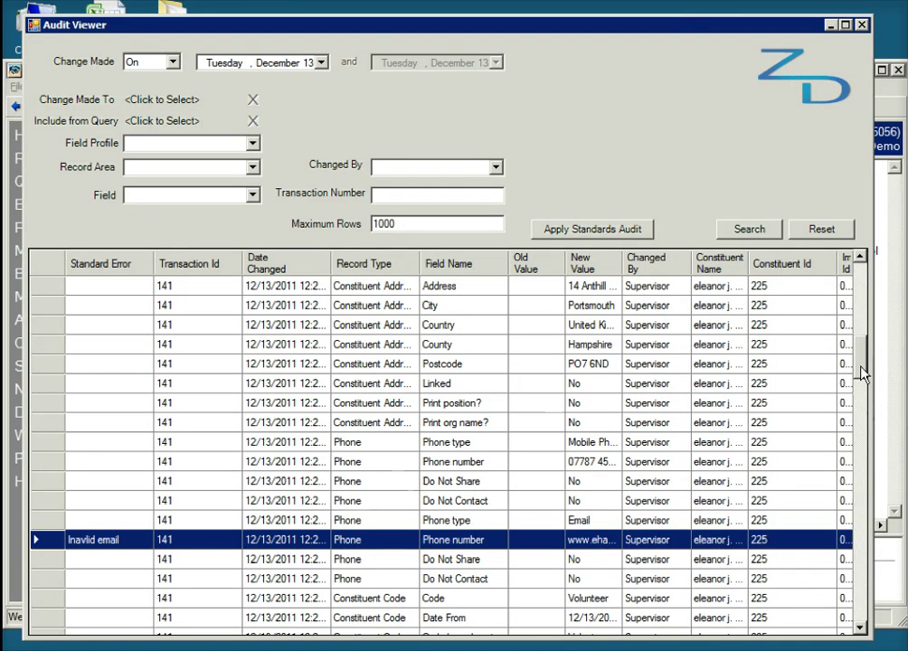
left_click_drag(864, 375, 853, 456)
scroll(852, 456, "down", 2)
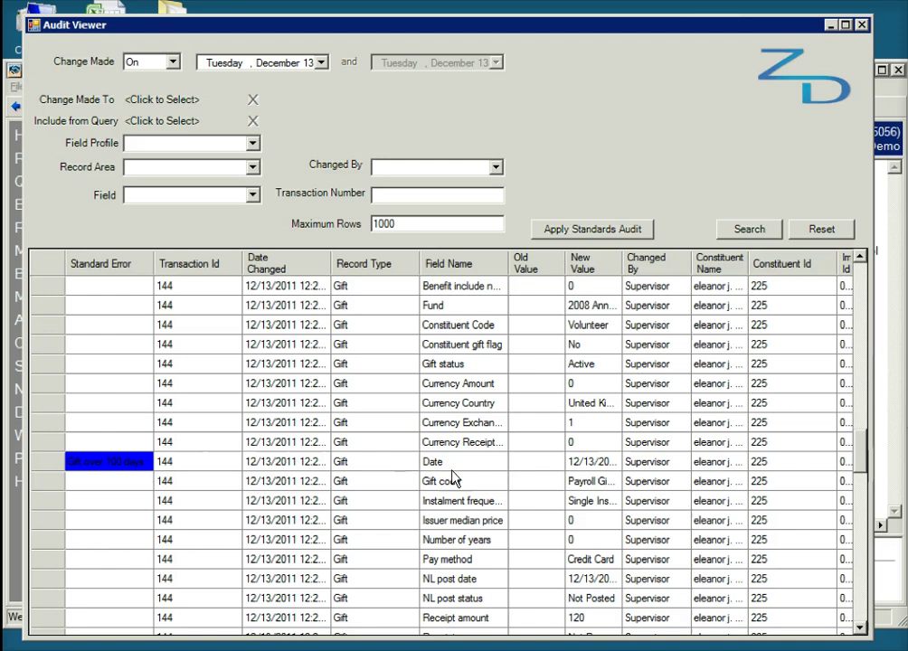
right_click(570, 463)
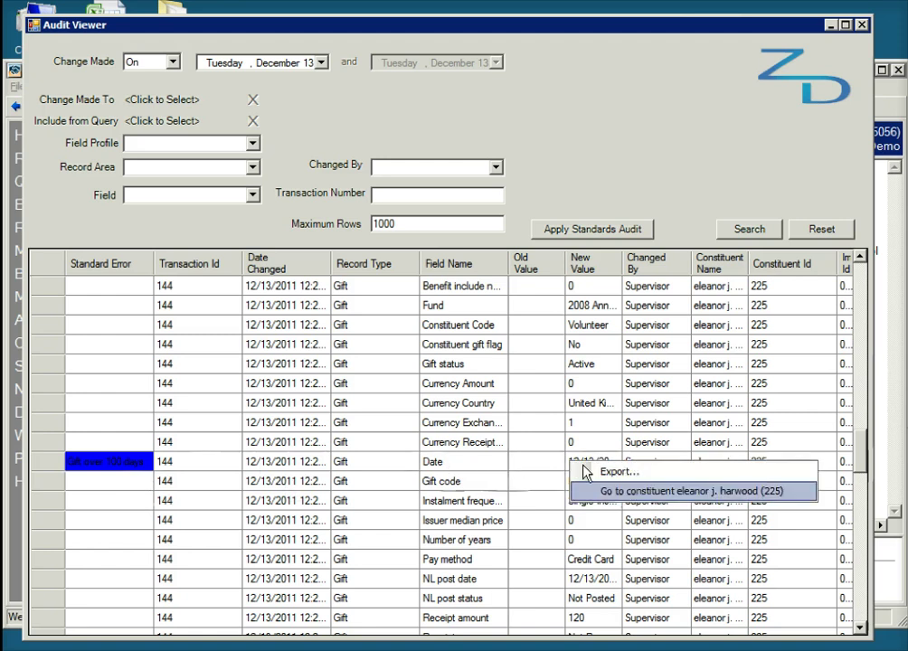
left_click(550, 463)
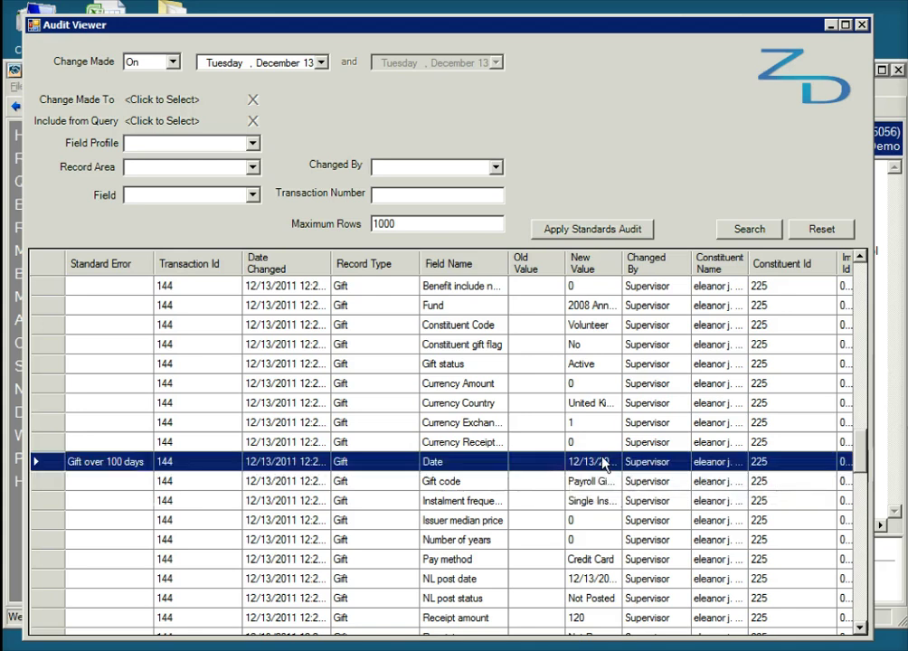
View the export and go-to actions available for the flagged gift Date row, then dismiss them
right_click(371, 458)
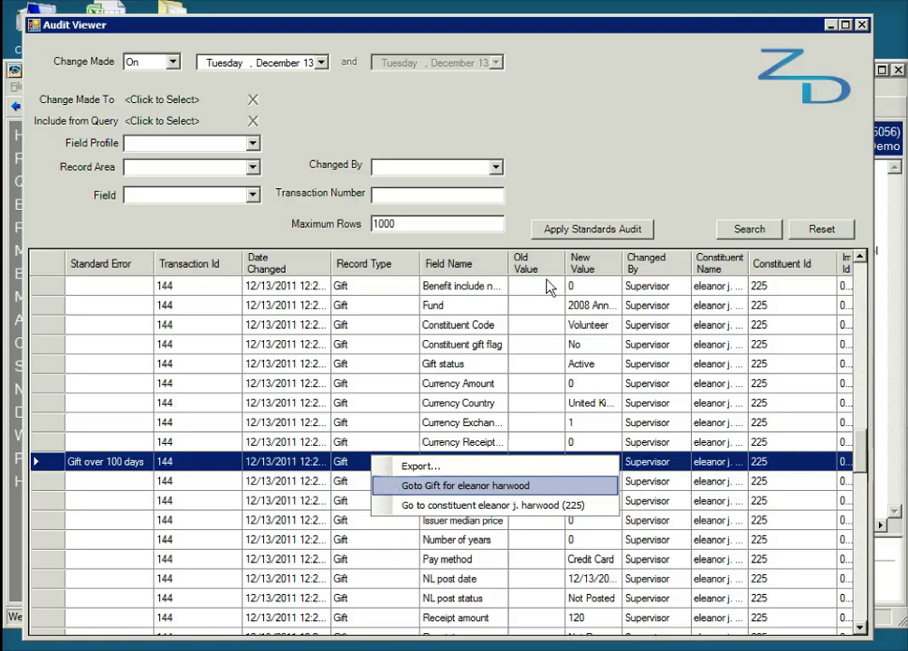
left_click(657, 189)
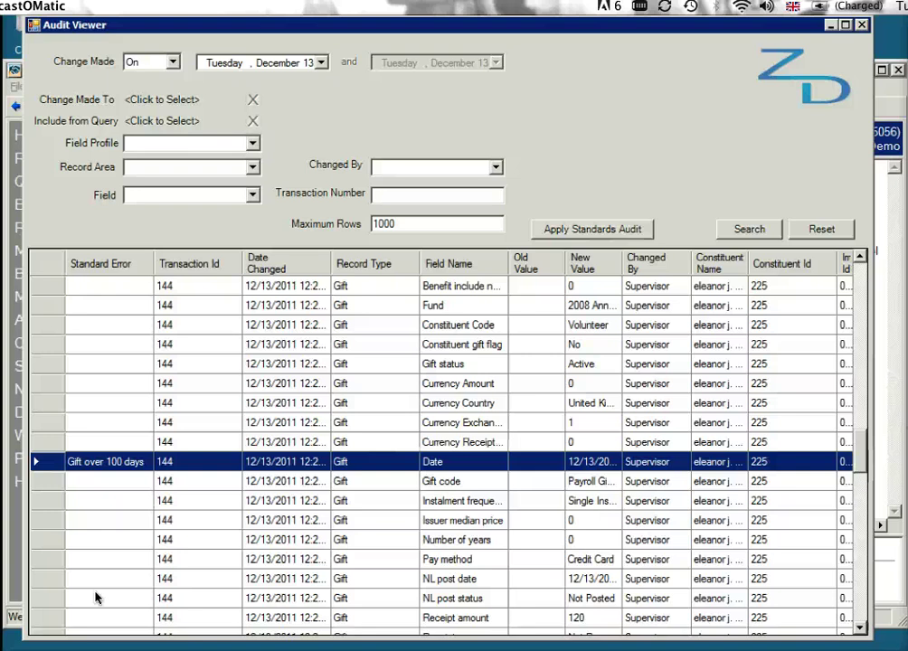
Open the field profiles setup from the viewer's advanced options and move its window clear of the search criteria
left_click(815, 86)
left_click(307, 437)
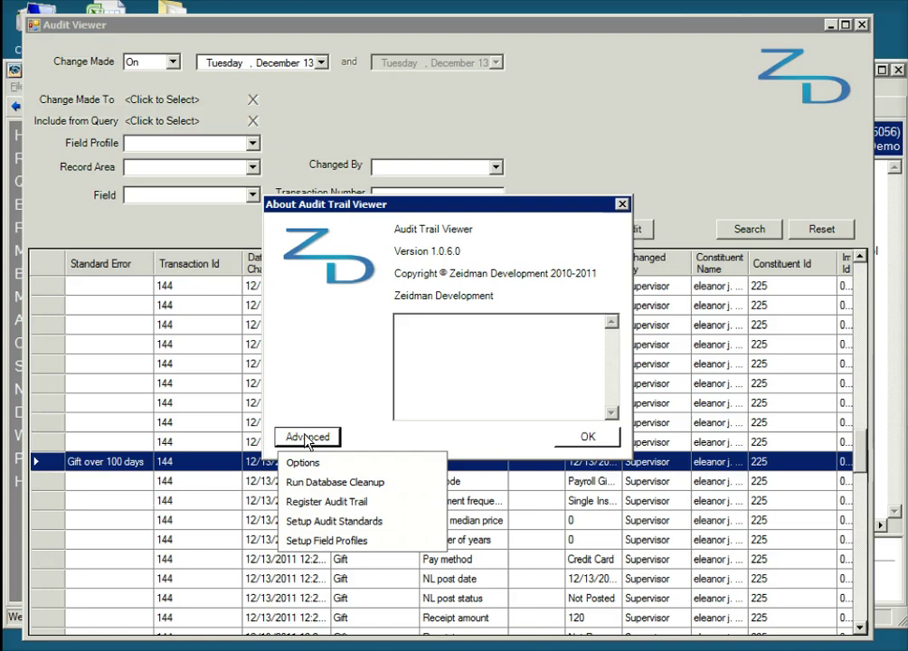
left_click(318, 540)
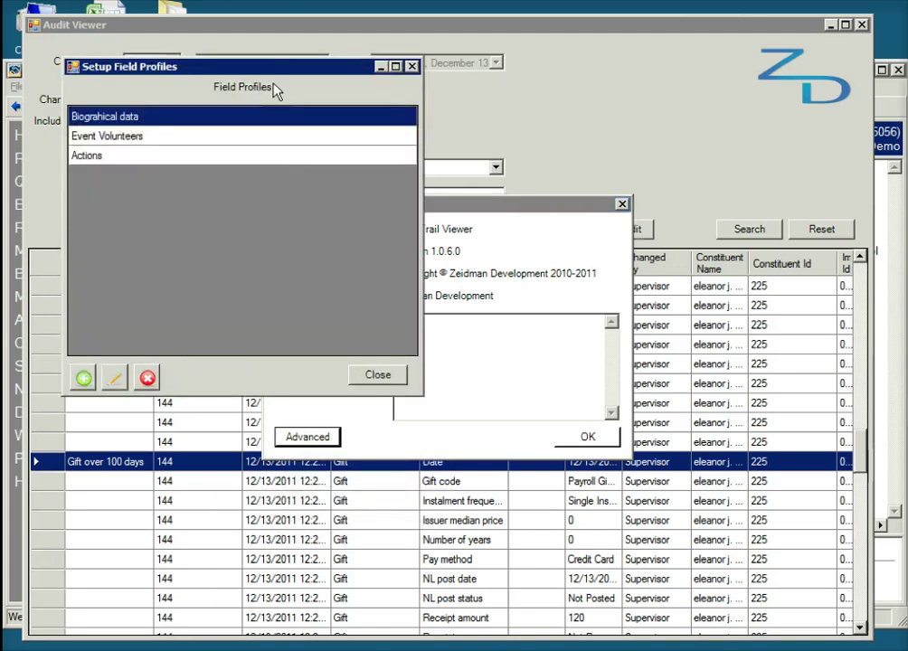
left_click_drag(278, 78, 480, 101)
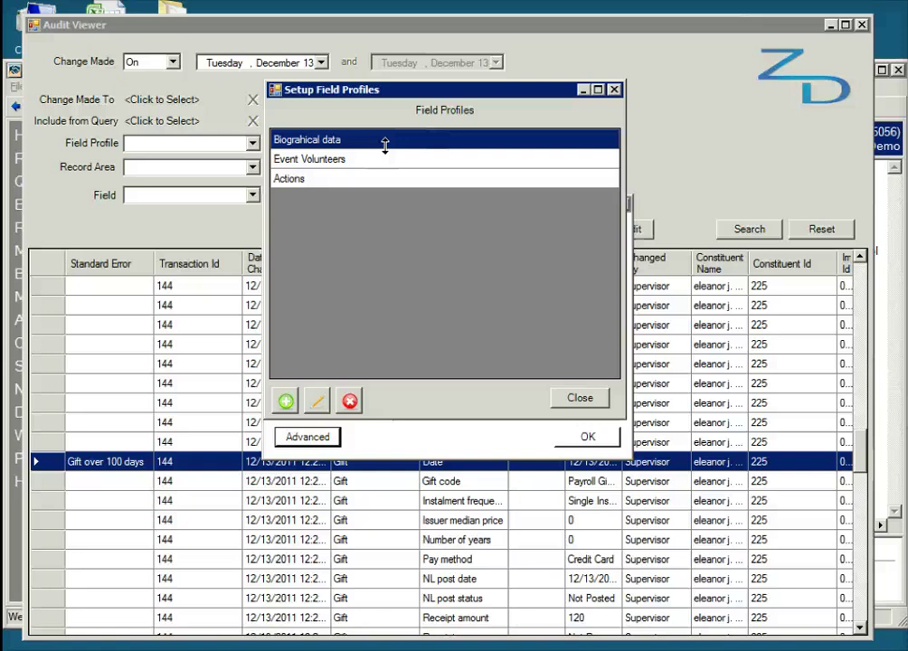
Review the record areas and the selected Constituent fields in the Biograhical data field profile, then close the profile
double_click(308, 145)
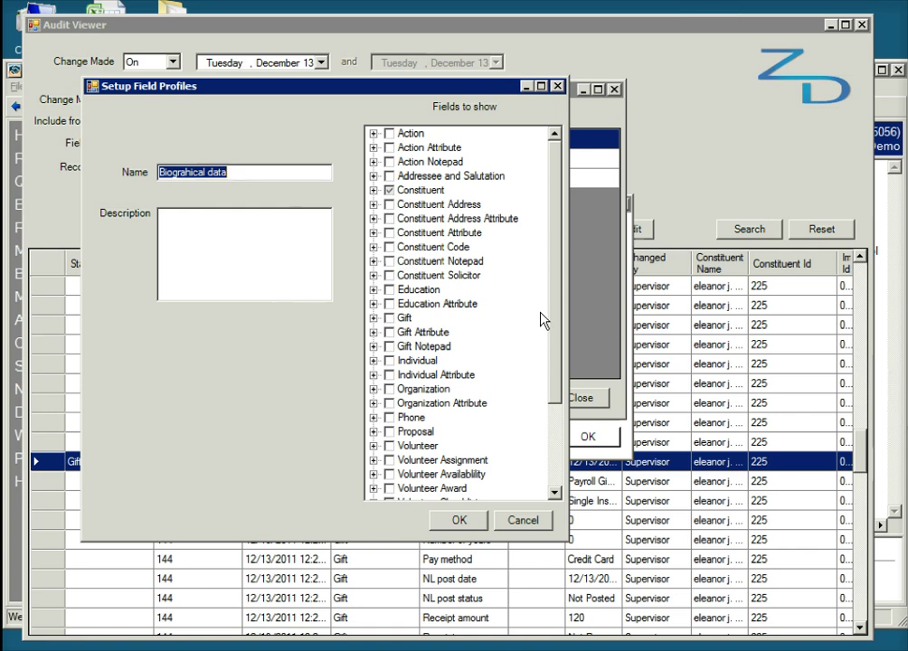
left_click(557, 452)
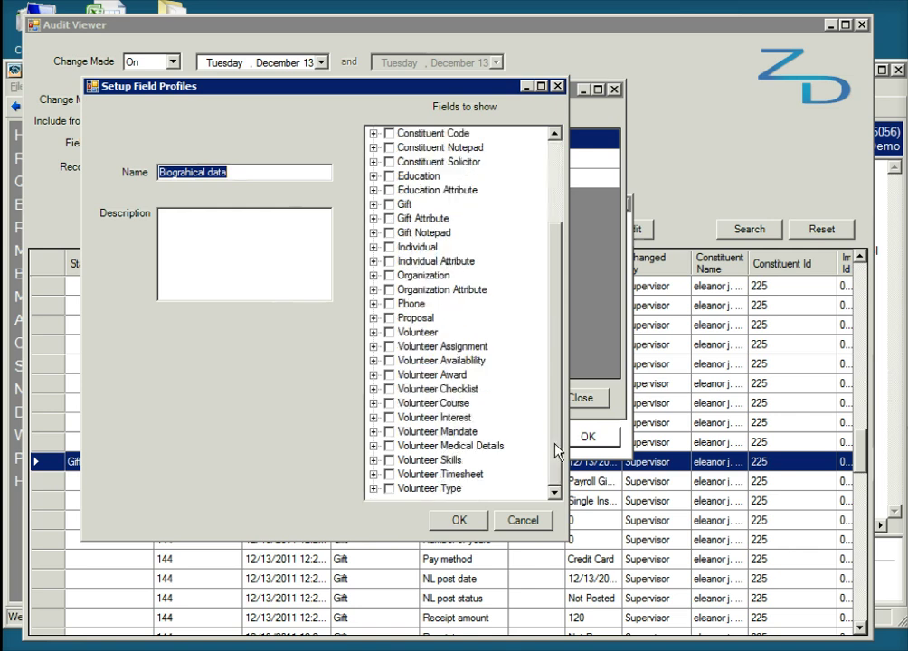
left_click(558, 176)
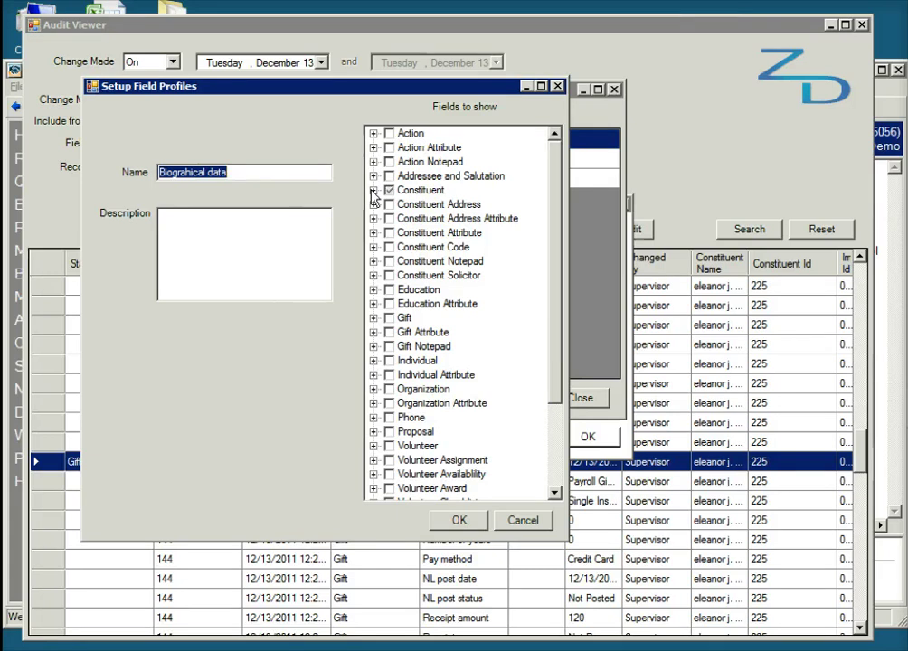
left_click(372, 190)
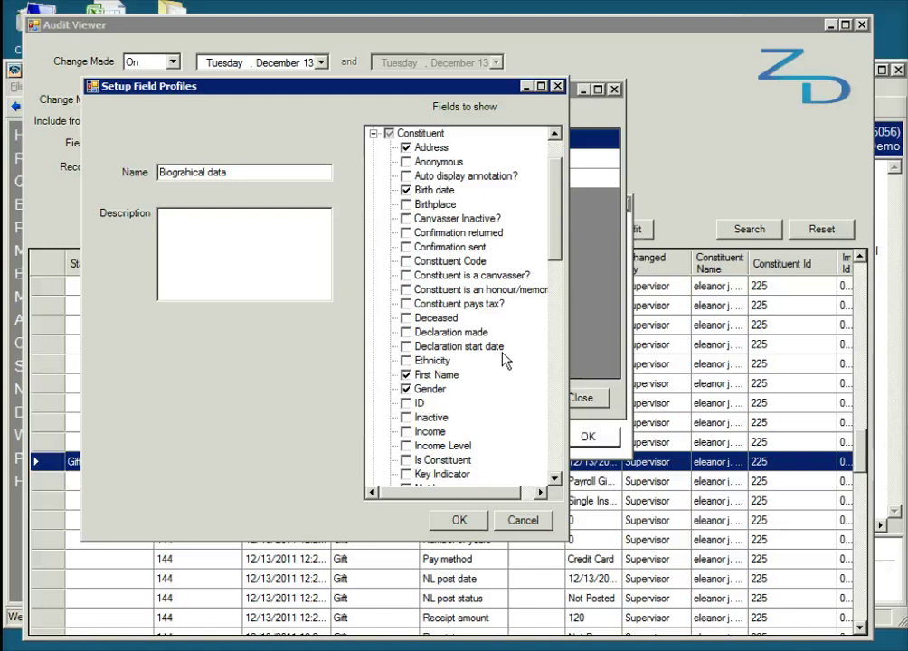
left_click(460, 521)
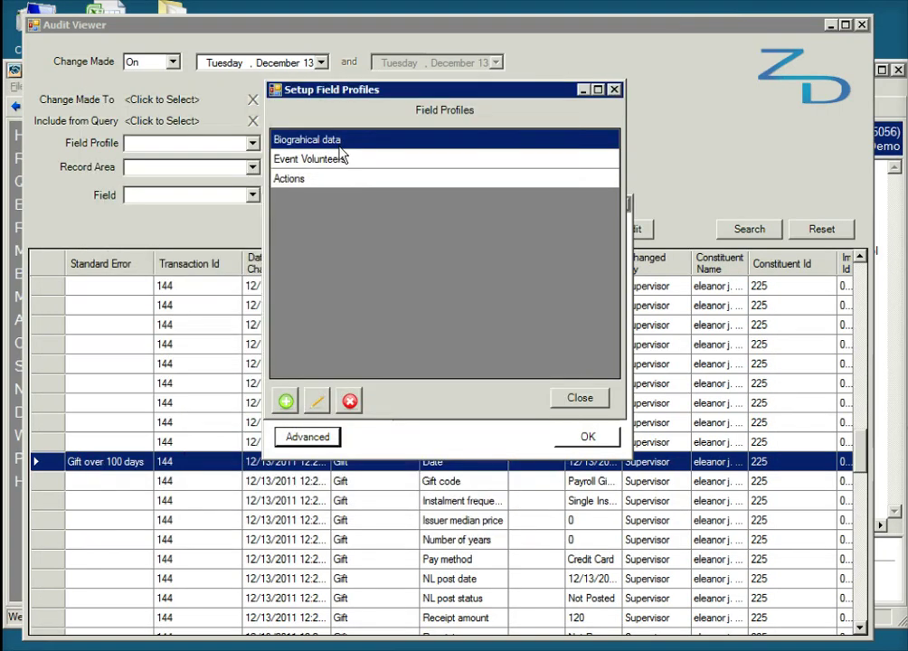
Review the selected Volunteer Assignment and Volunteer Type fields in the Event Volunteers profile, then close the profile setup and return to the viewer
double_click(337, 161)
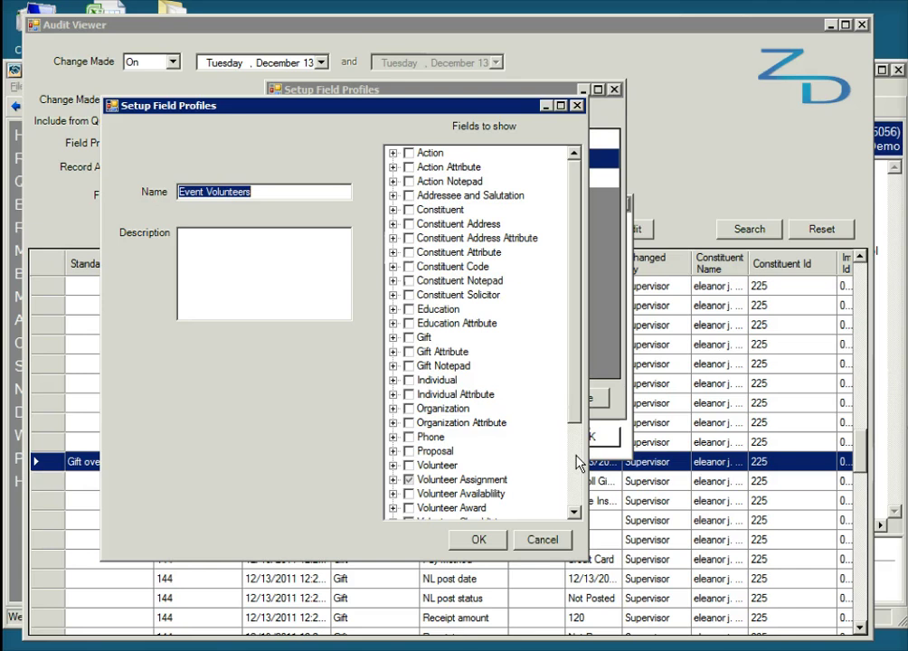
left_click(577, 461)
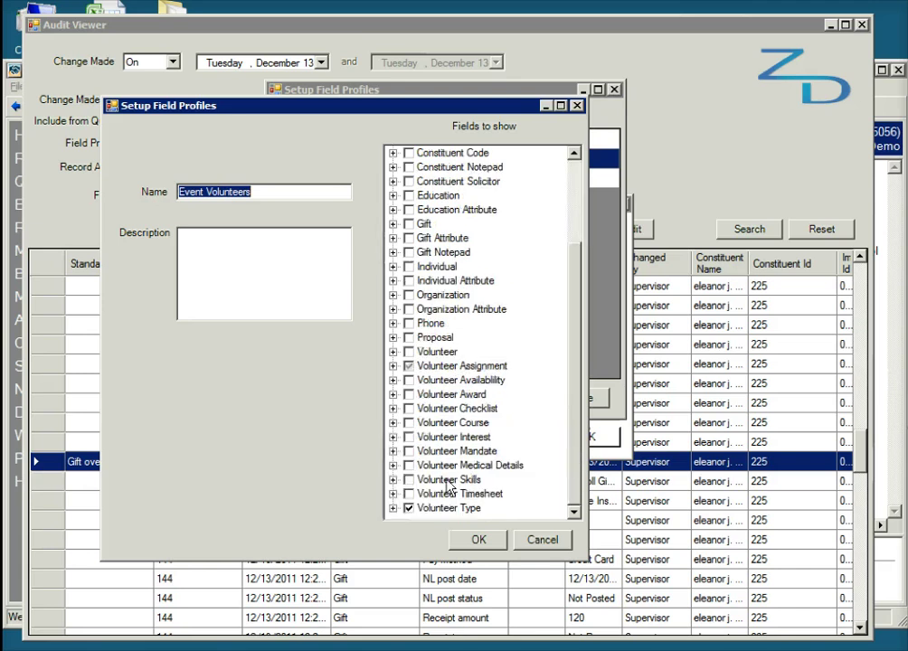
left_click(394, 366)
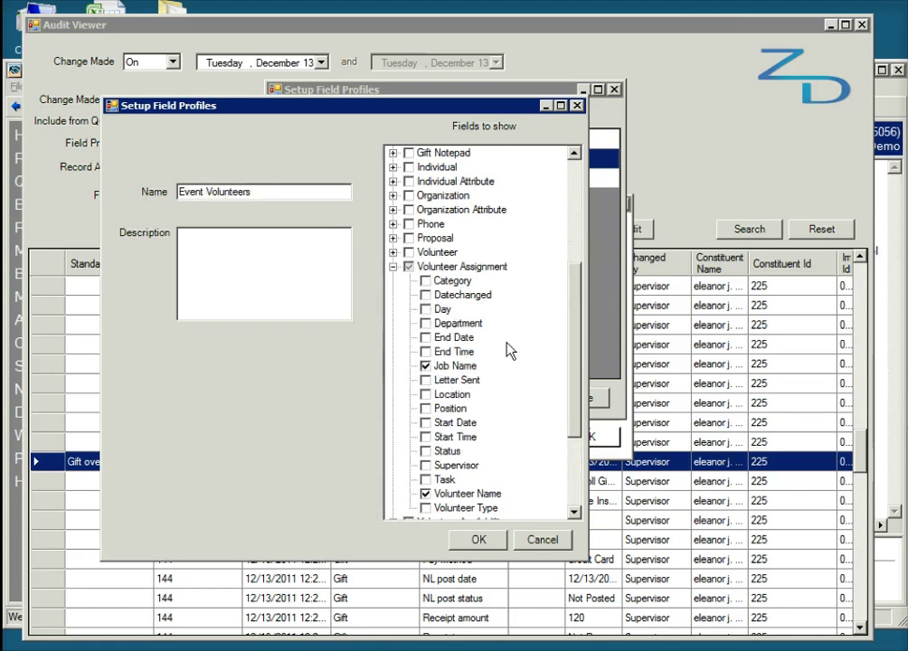
scroll(509, 351, "down", 3)
scroll(509, 351, "up", 5)
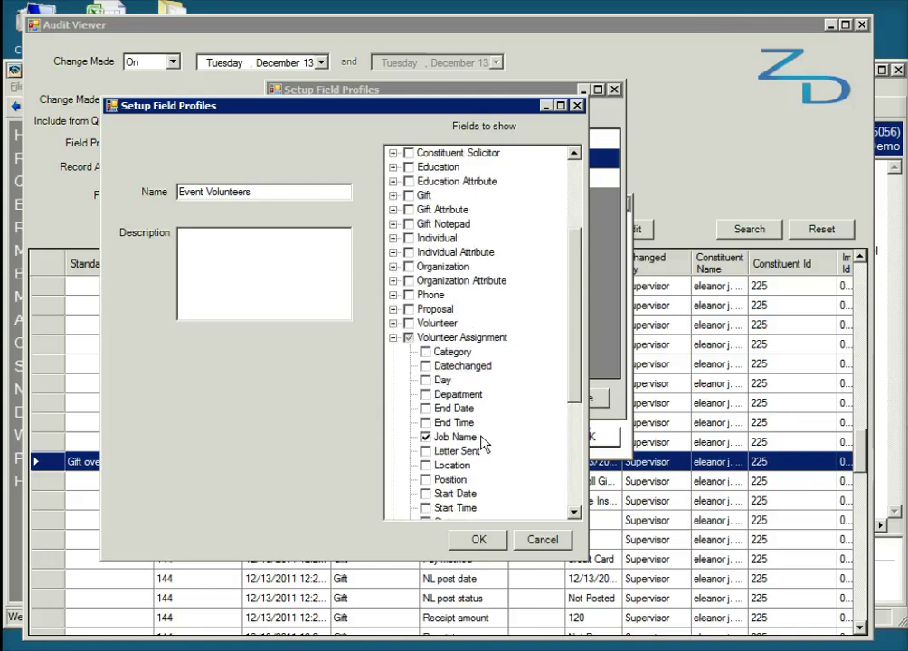
scroll(485, 443, "down", 5)
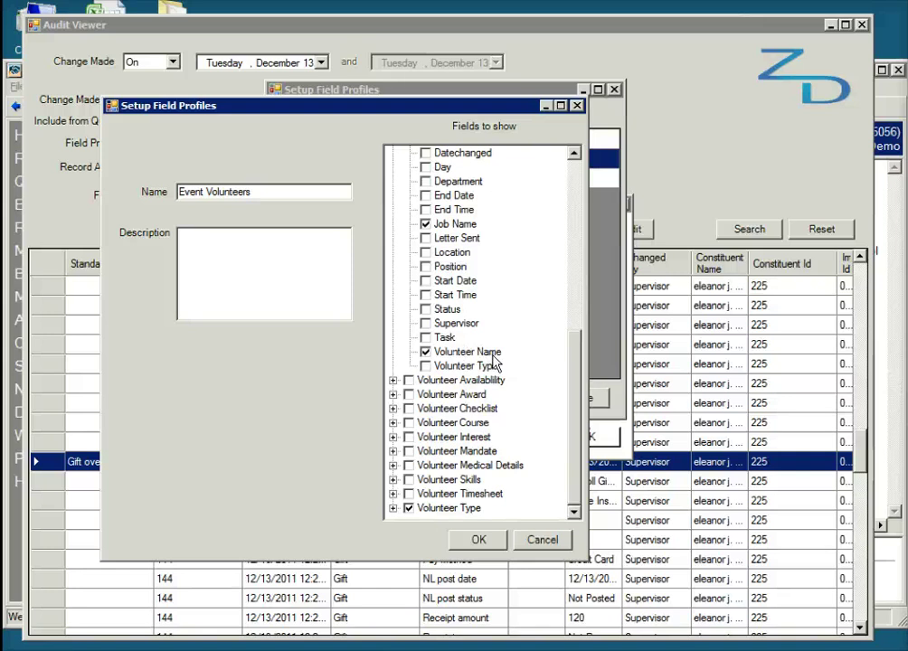
left_click(479, 540)
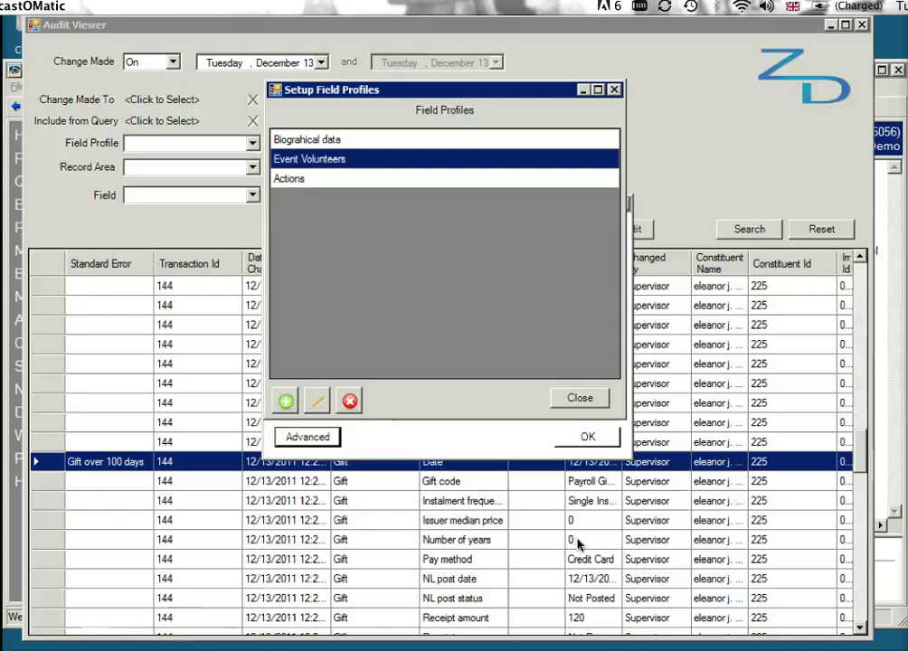
left_click(579, 405)
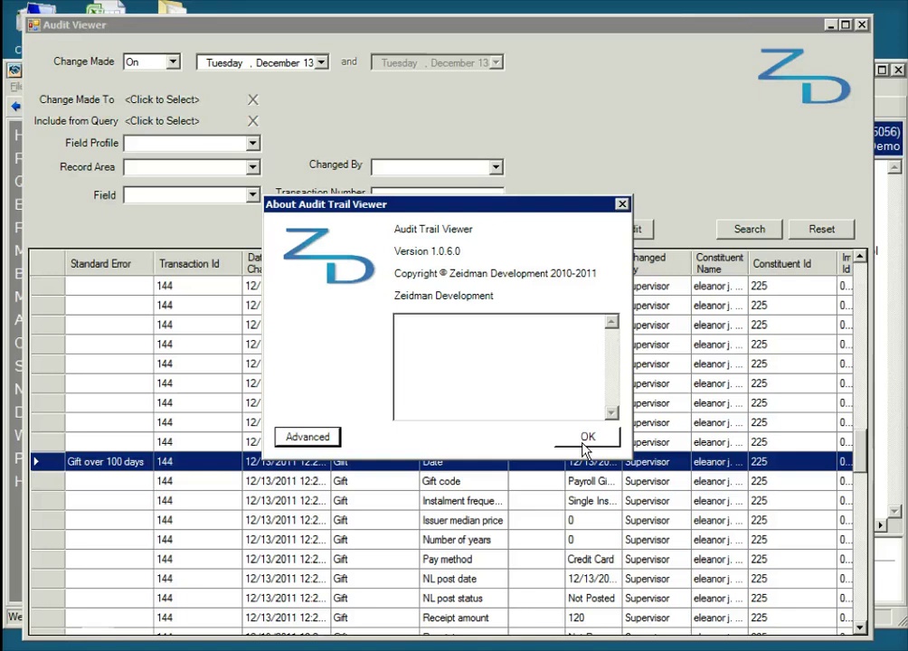
left_click(585, 443)
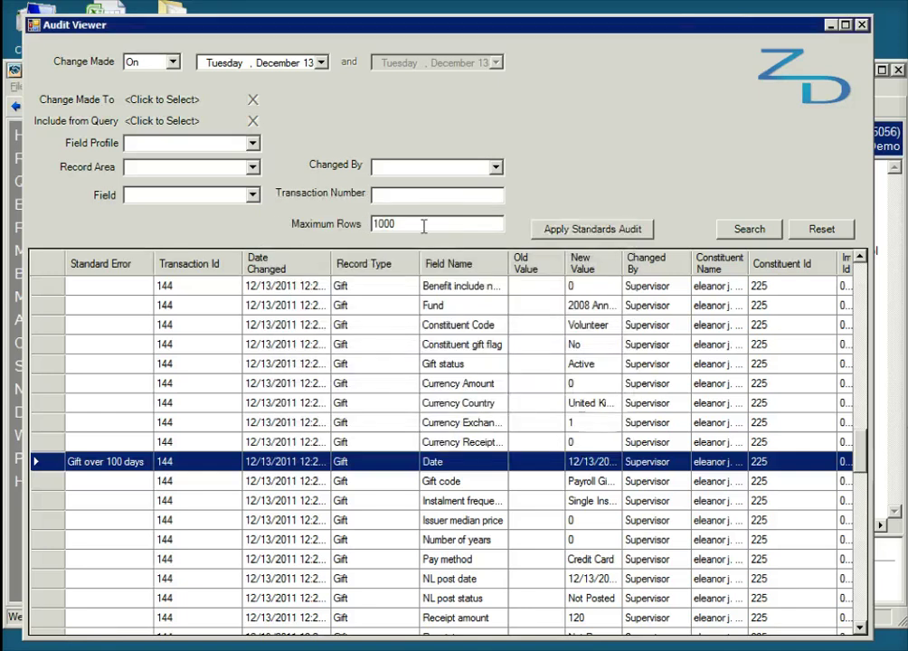
Search the December 13 changes using the Biograhical data field profile and apply the standards audit to the results
left_click(254, 168)
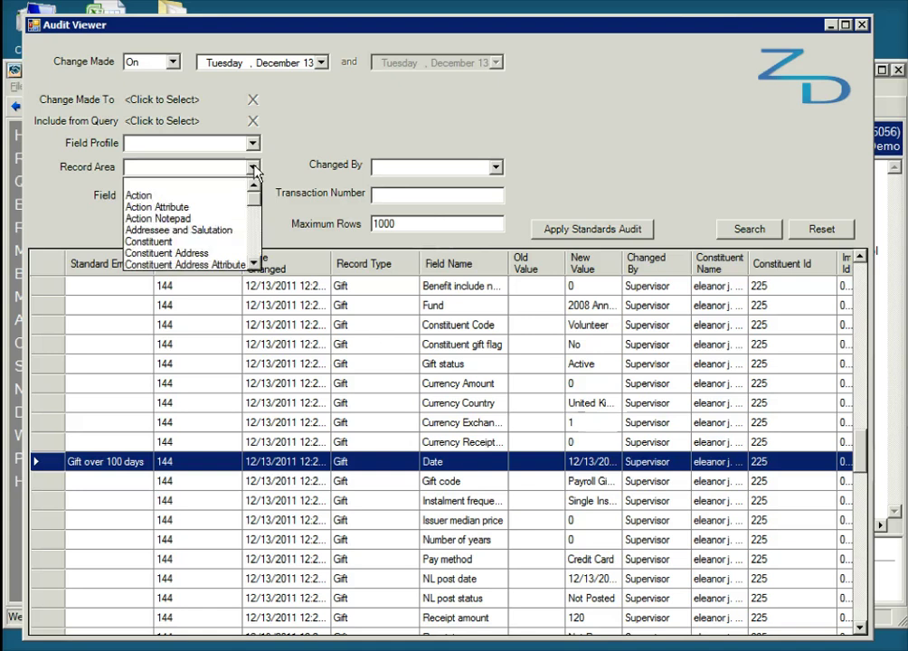
left_click(254, 171)
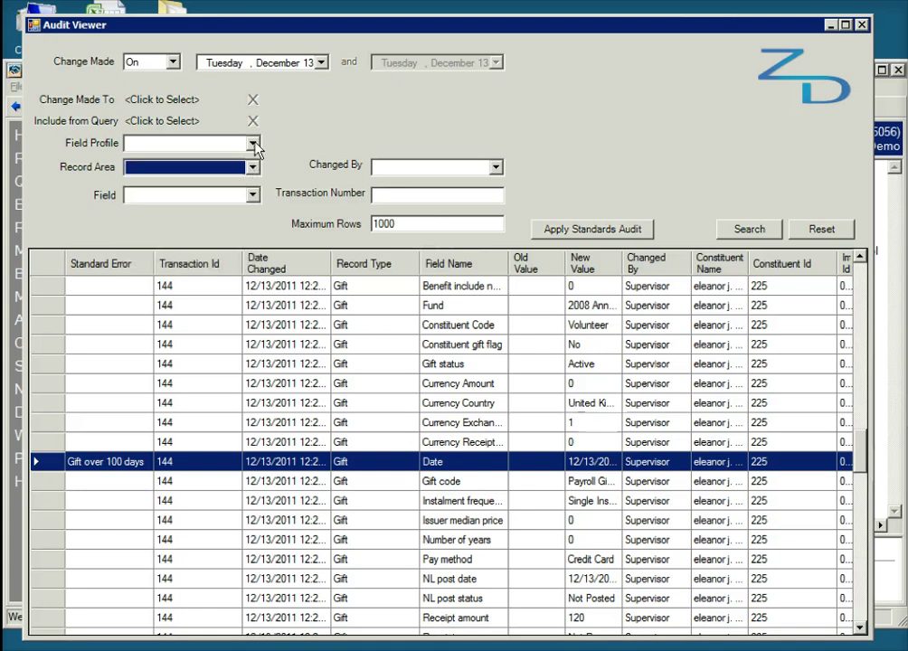
left_click(254, 144)
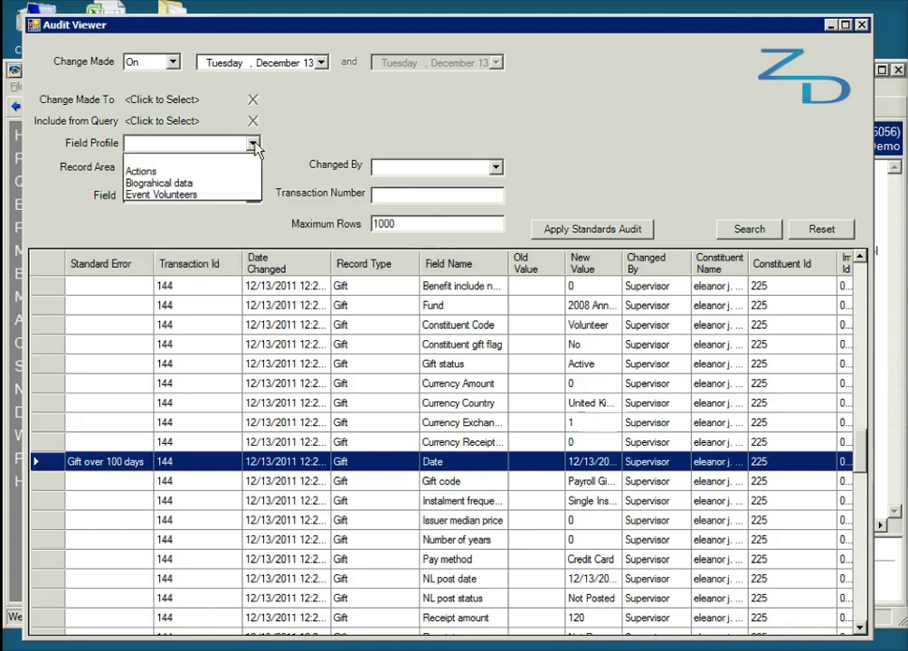
left_click(229, 186)
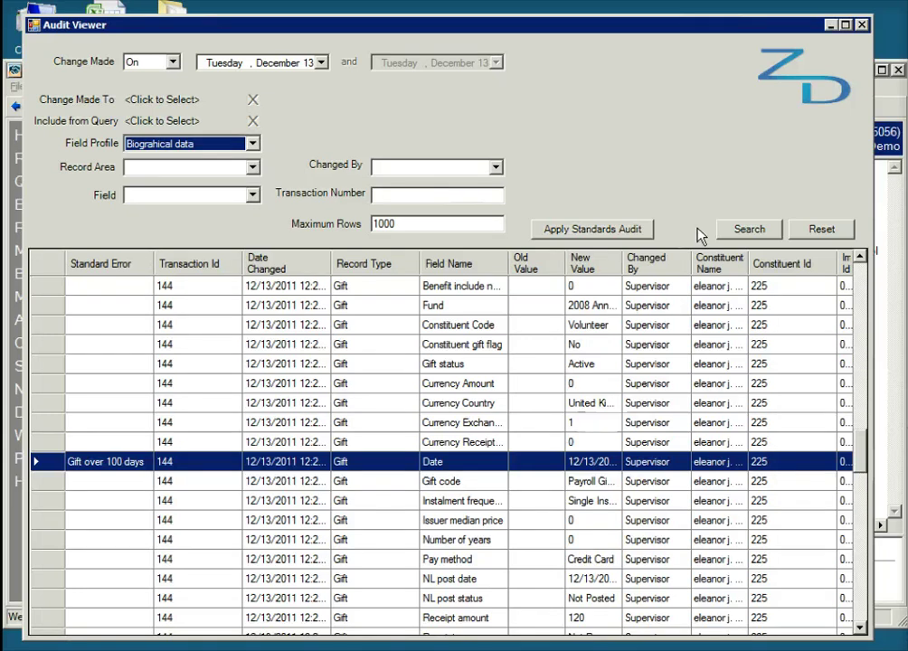
left_click(743, 229)
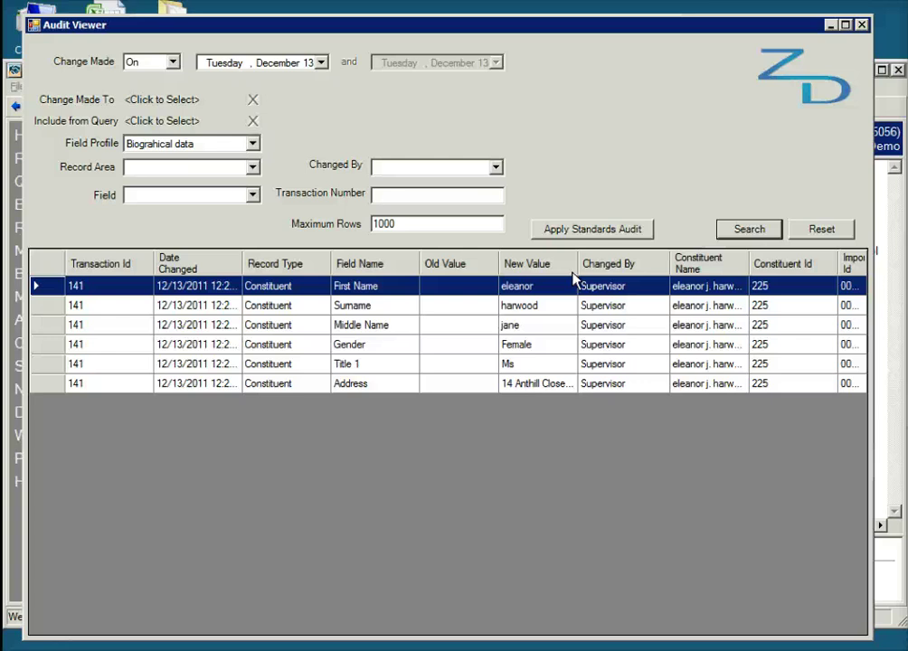
left_click(594, 229)
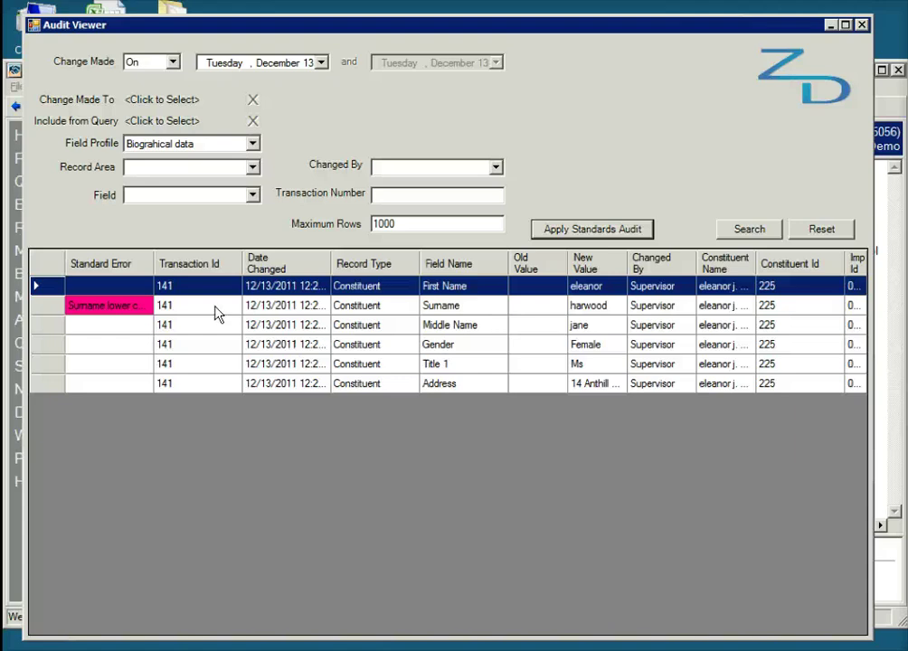
Change the field profile to Actions and search the December 13 changes again
left_click(253, 148)
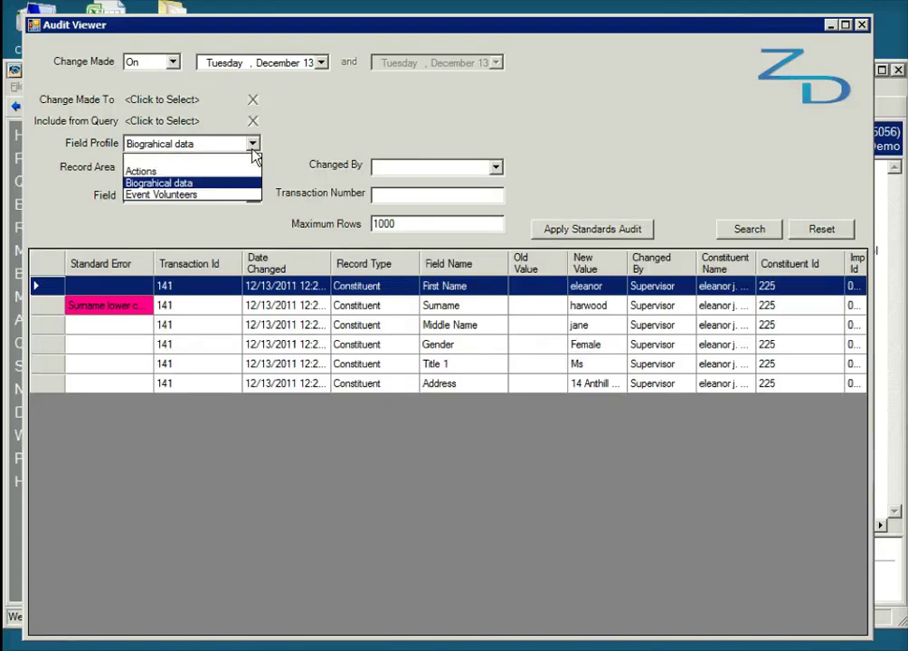
left_click(229, 195)
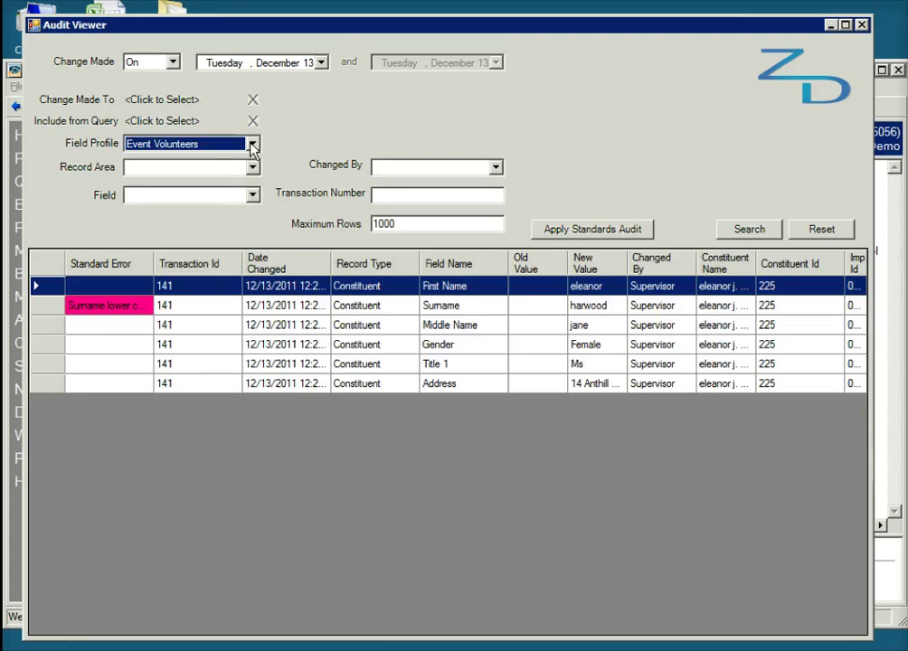
left_click(253, 145)
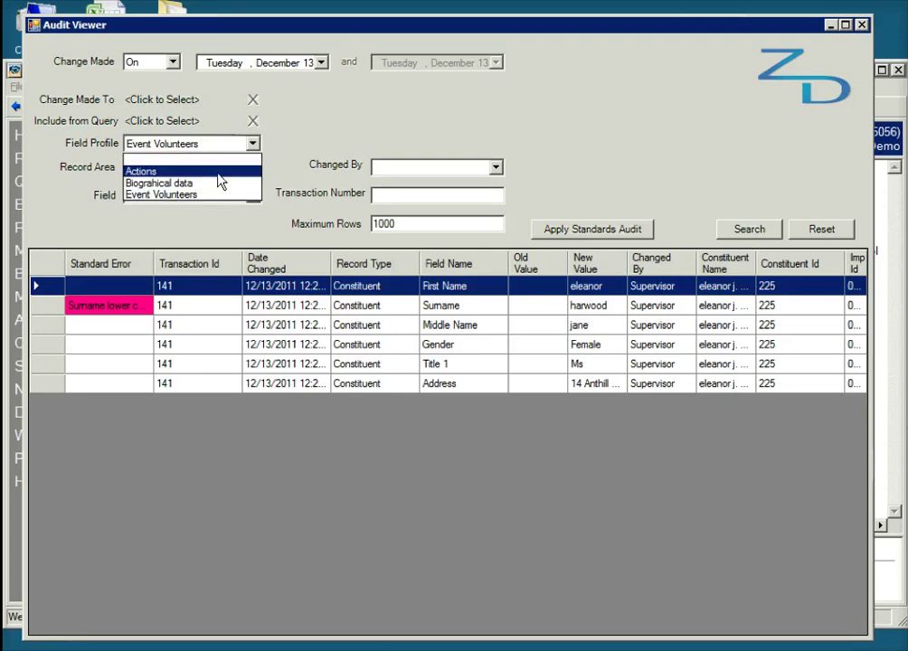
left_click(222, 173)
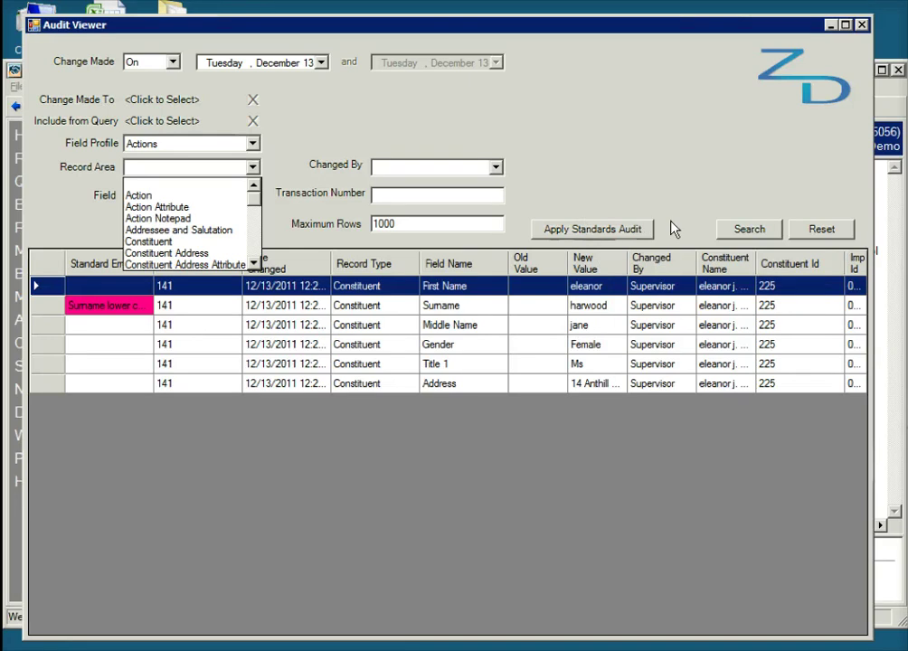
left_click(735, 229)
left_click(735, 231)
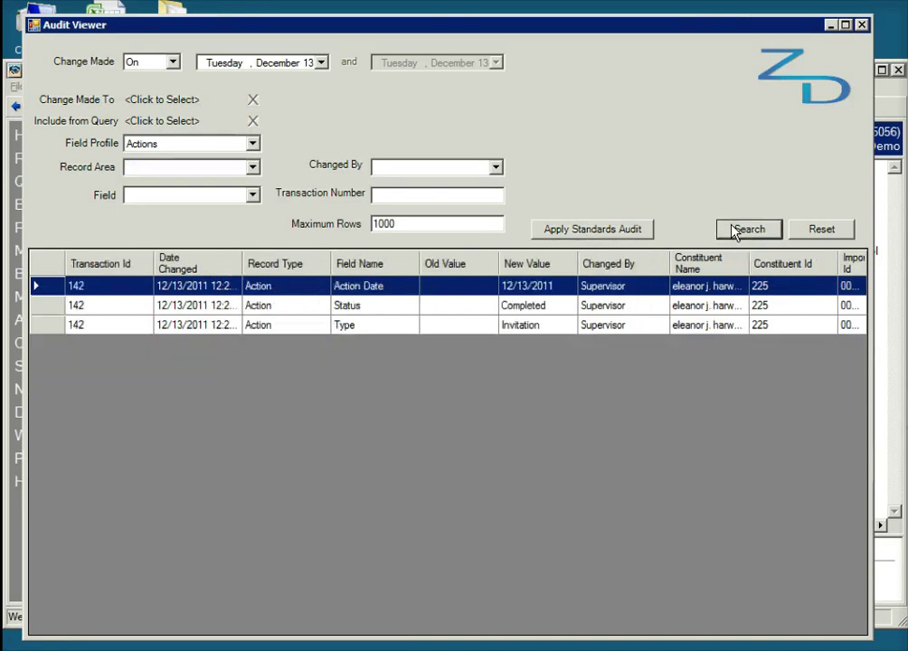